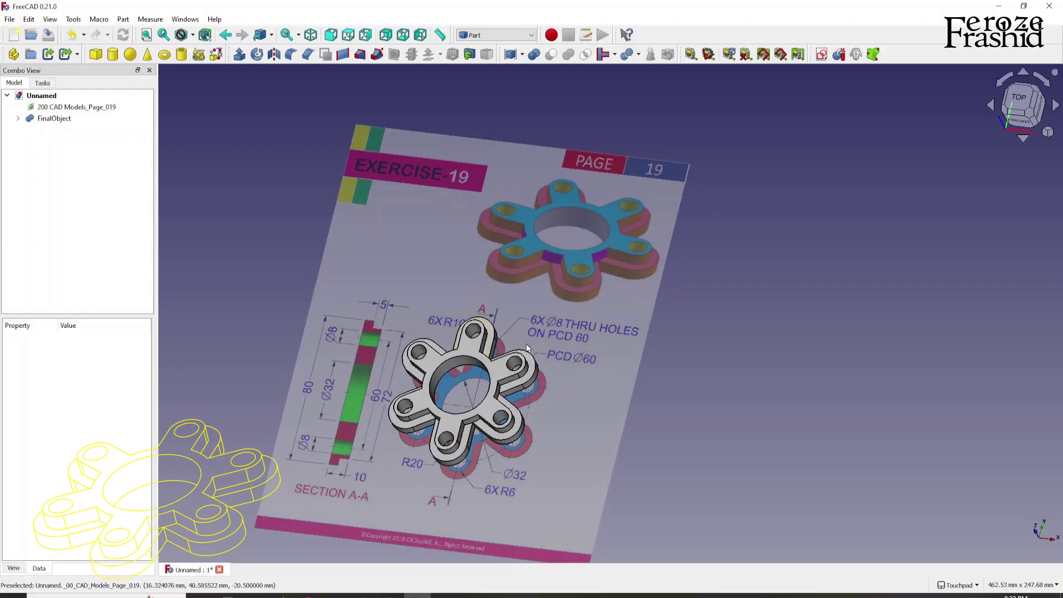
Orbit and zoom the view to look at the flange model obliquely.
scroll(607, 236, "down", 2)
scroll(606, 236, "up", 4)
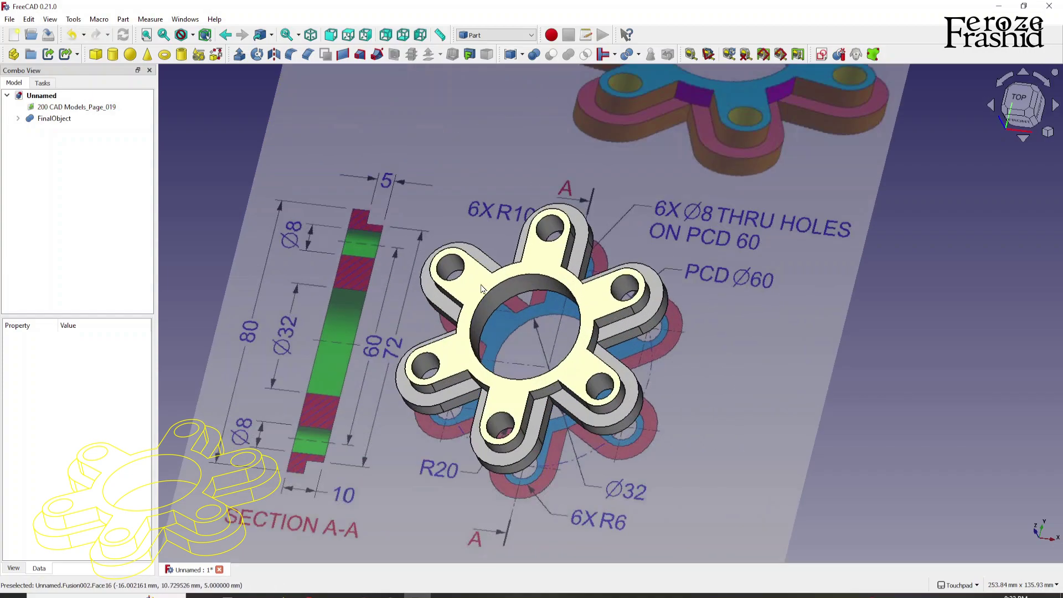
middle_click_drag(598, 285, 650, 316)
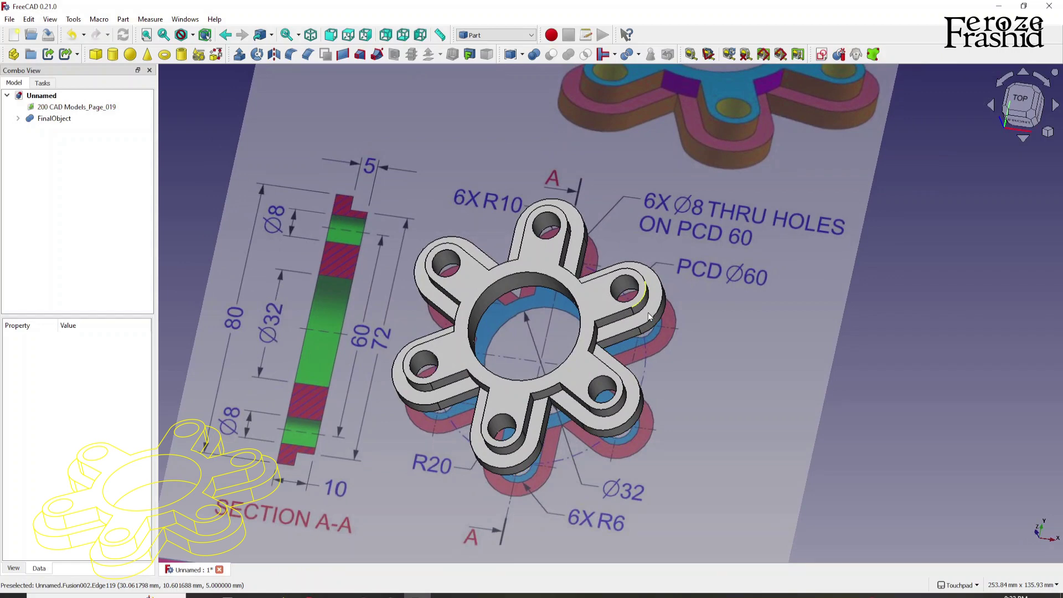
scroll(686, 243, "down", 3)
mouse_move(676, 251)
middle_mouse_down()
mouse_move(565, 288)
mouse_move(607, 253)
middle_mouse_up()
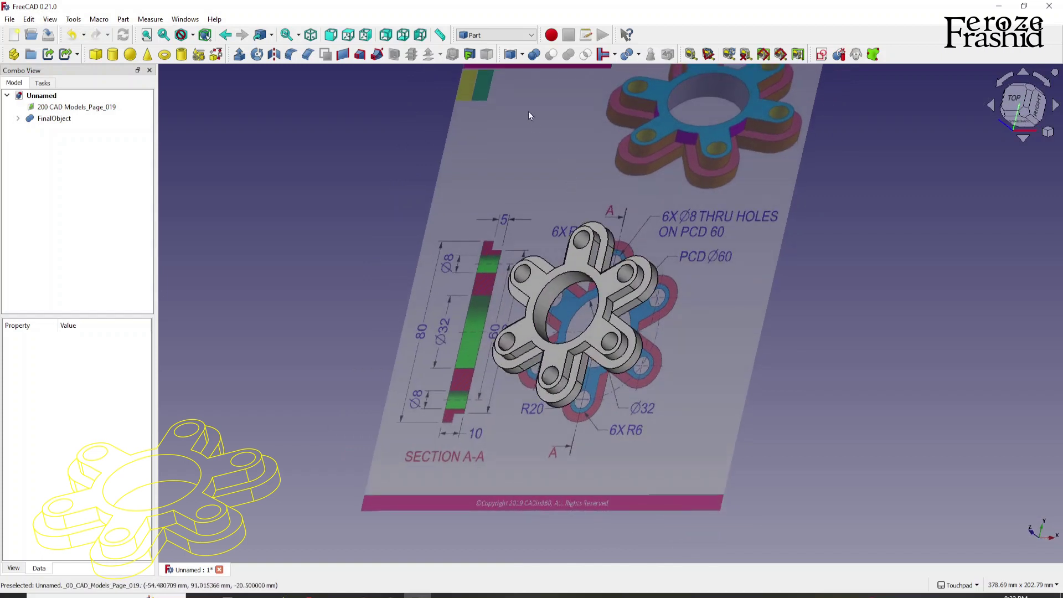
Switch to the TechDraw workbench and insert a default drawing page.
left_click(500, 37)
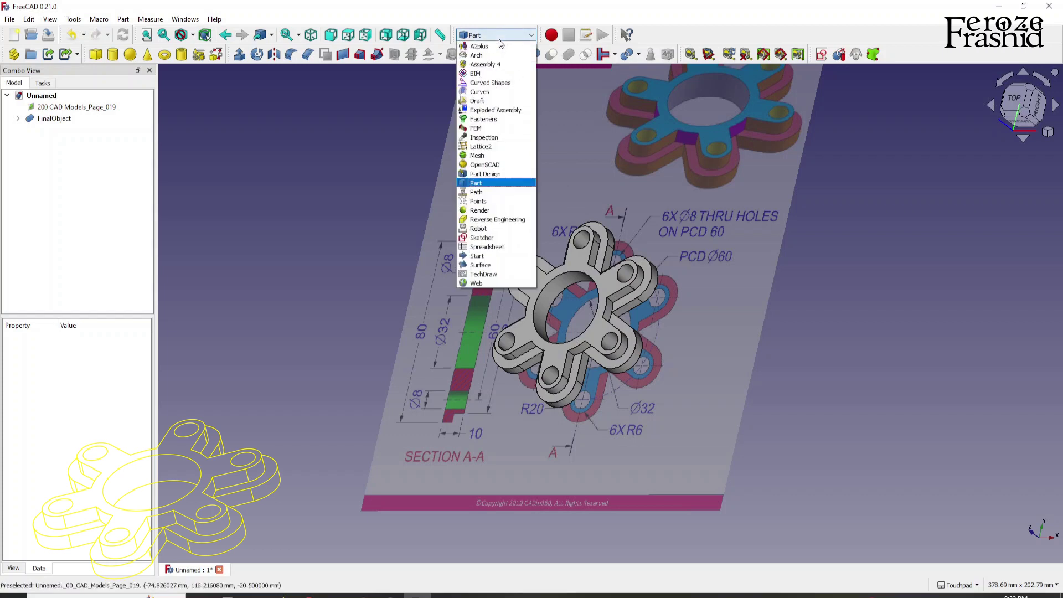
left_click(495, 274)
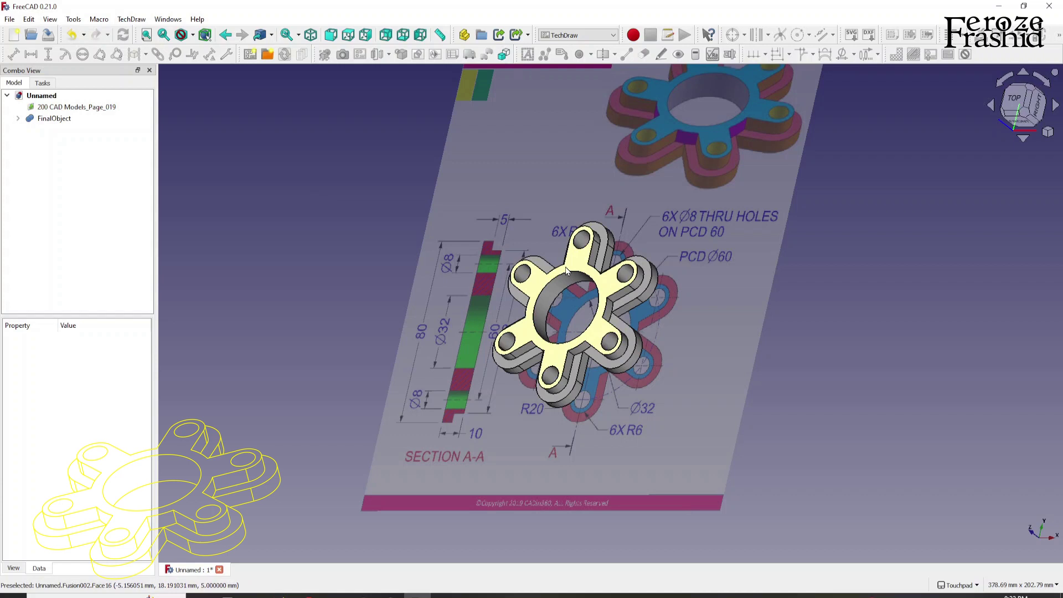
left_click(250, 55)
Create a projection group of FinalObject with Front and Left views, with windows tiled.
left_click(54, 118)
left_click(188, 569)
key("2")
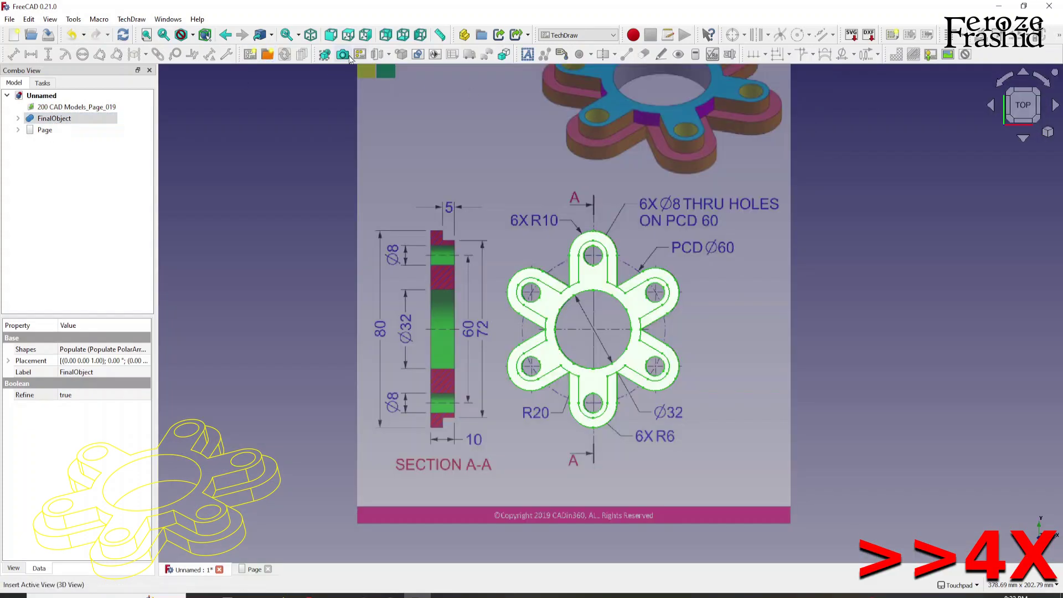
left_click(361, 55)
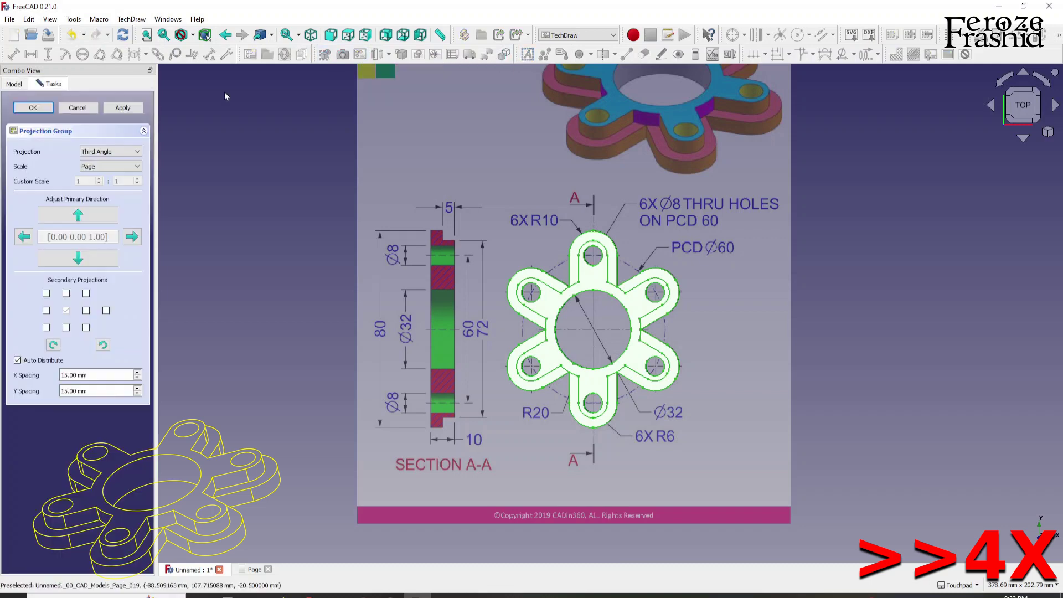
left_click(168, 19)
left_click(180, 54)
left_click(46, 310)
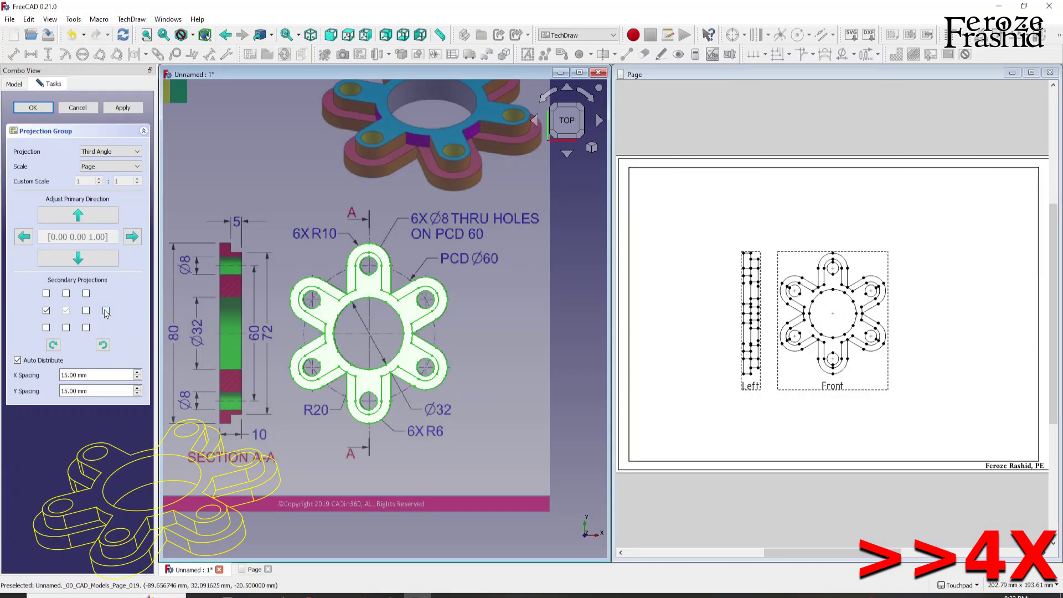
left_click(34, 108)
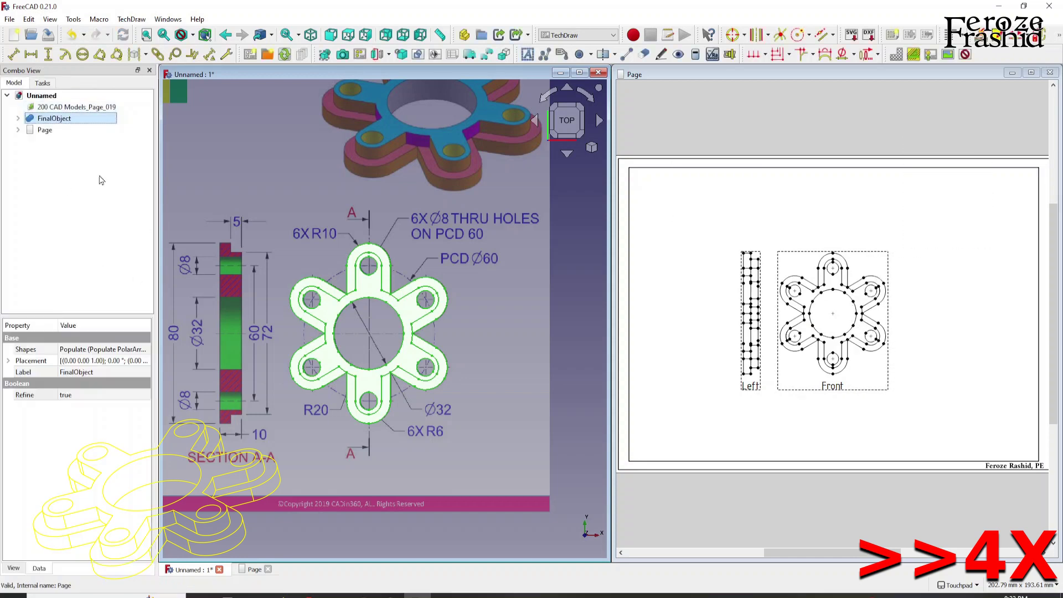
Add a separate isometric view of the flange to the page.
key("0")
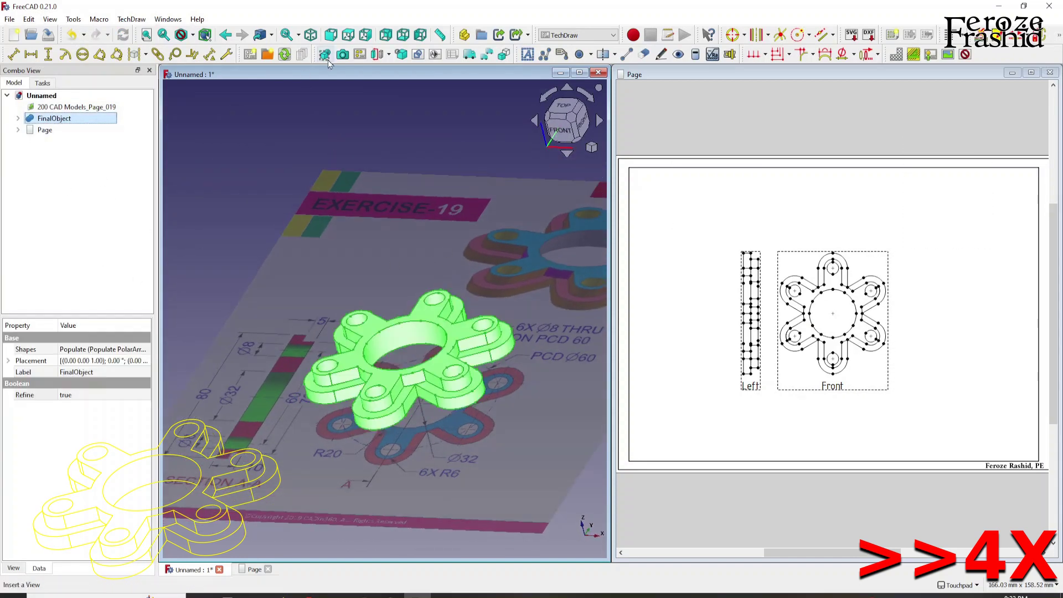
left_click(325, 54)
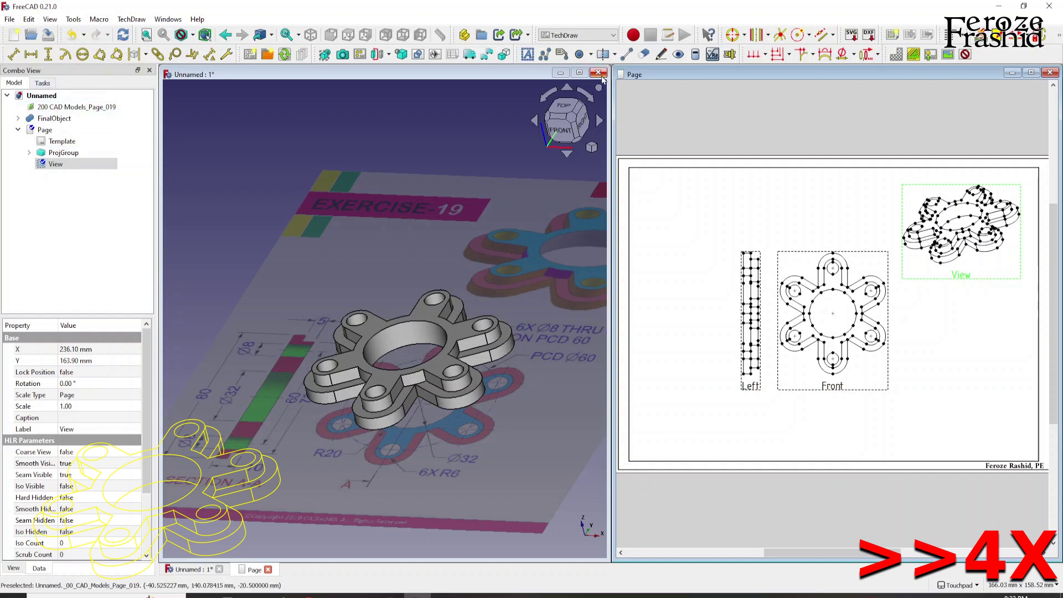
left_click(598, 73)
Set the drawing page scale to 1.5.
scroll(871, 249, "up", 3)
scroll(738, 240, "down", 1)
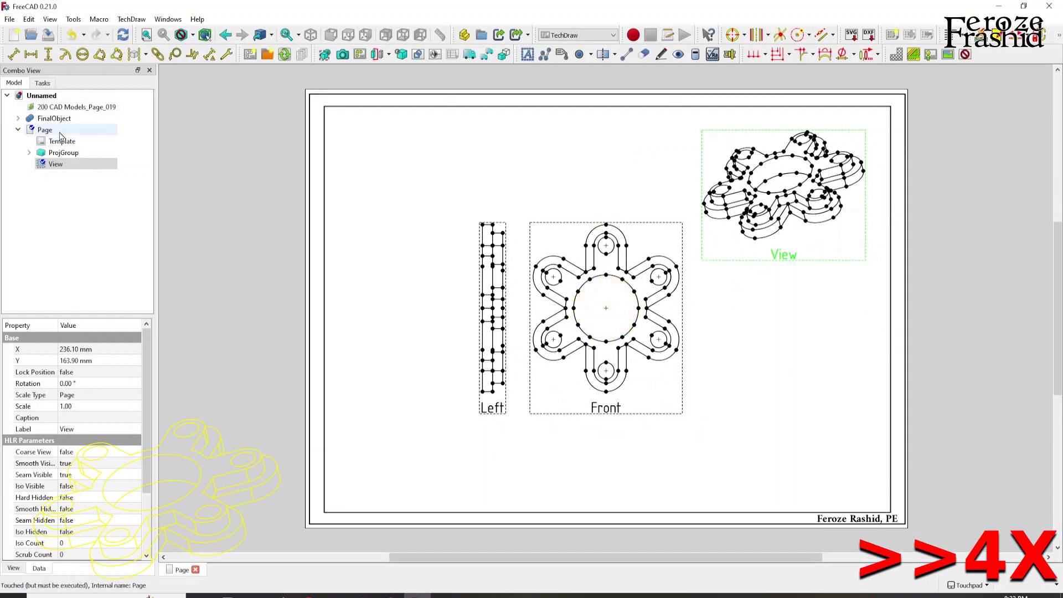
left_click(61, 131)
double_click(83, 417)
type("1.5")
key("Return")
Check the Front and isometric views and toggle the view frames off and back on.
left_click(527, 383)
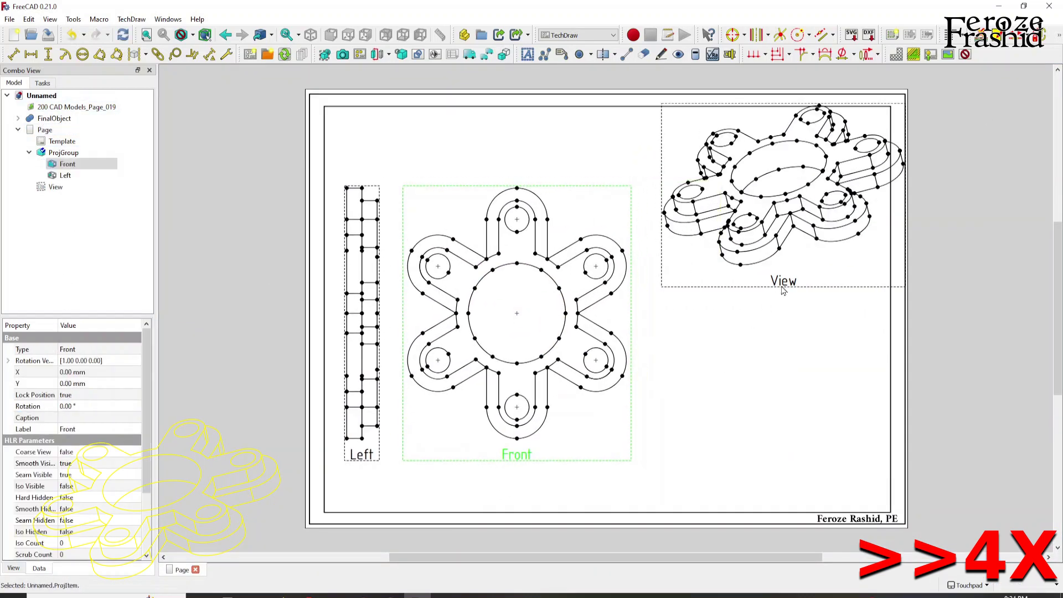
left_click(783, 285)
left_click(803, 360)
left_click(966, 55)
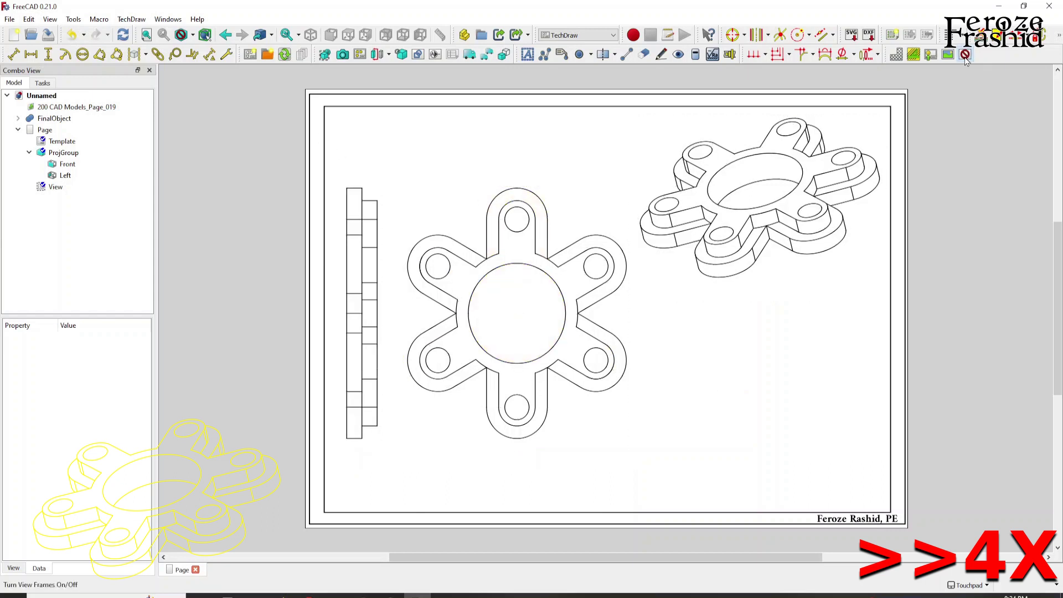
left_click(966, 55)
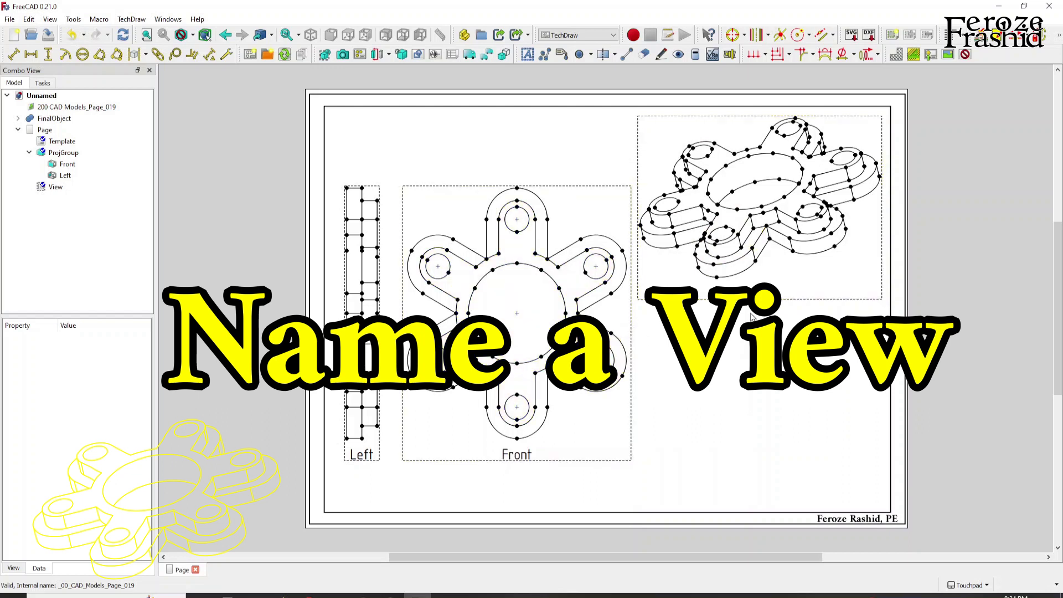
left_click(759, 294)
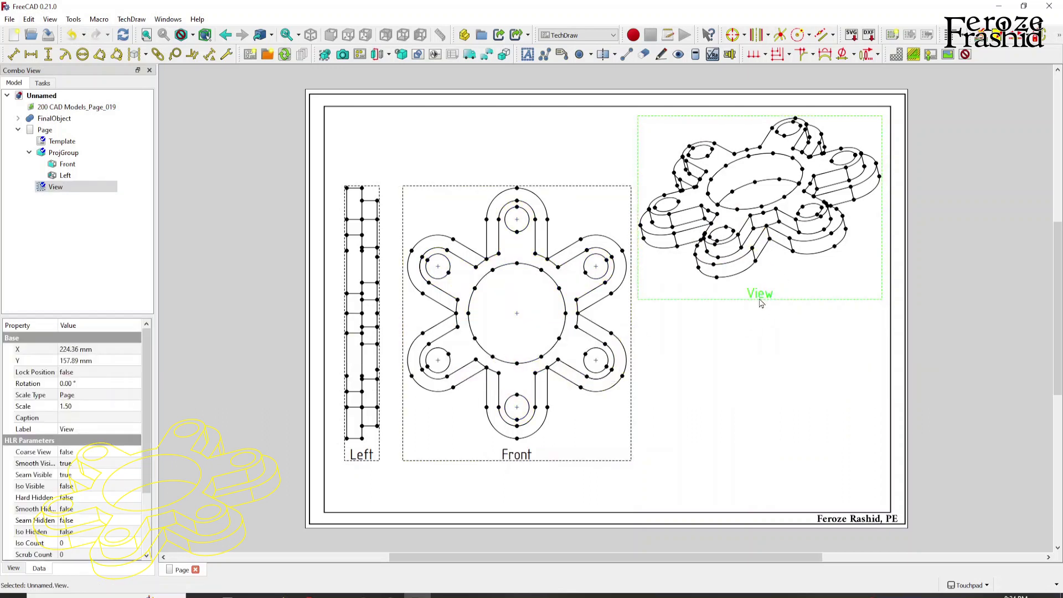
left_click(965, 54)
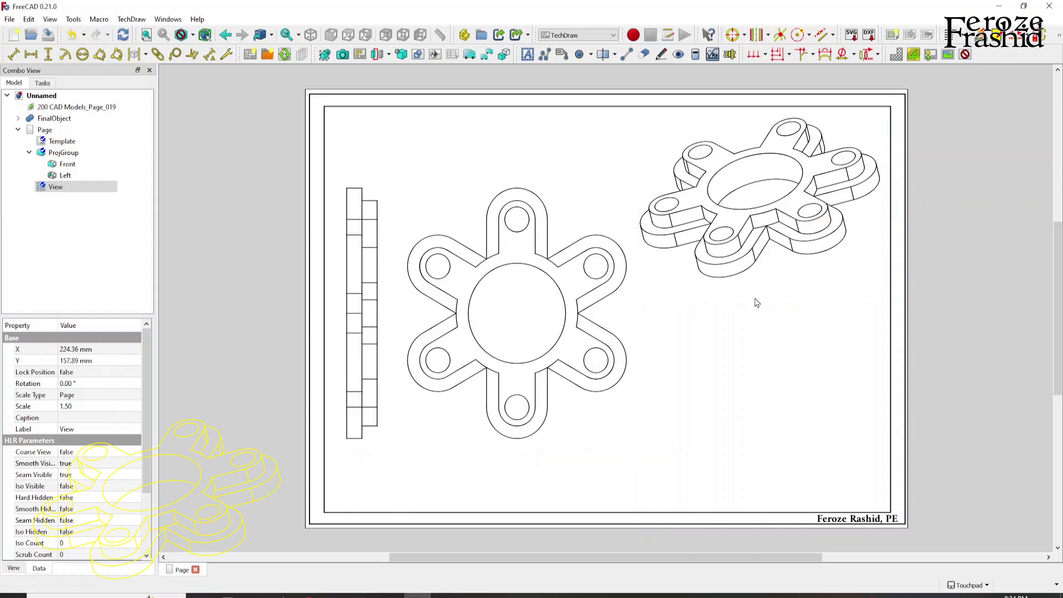
left_click(965, 54)
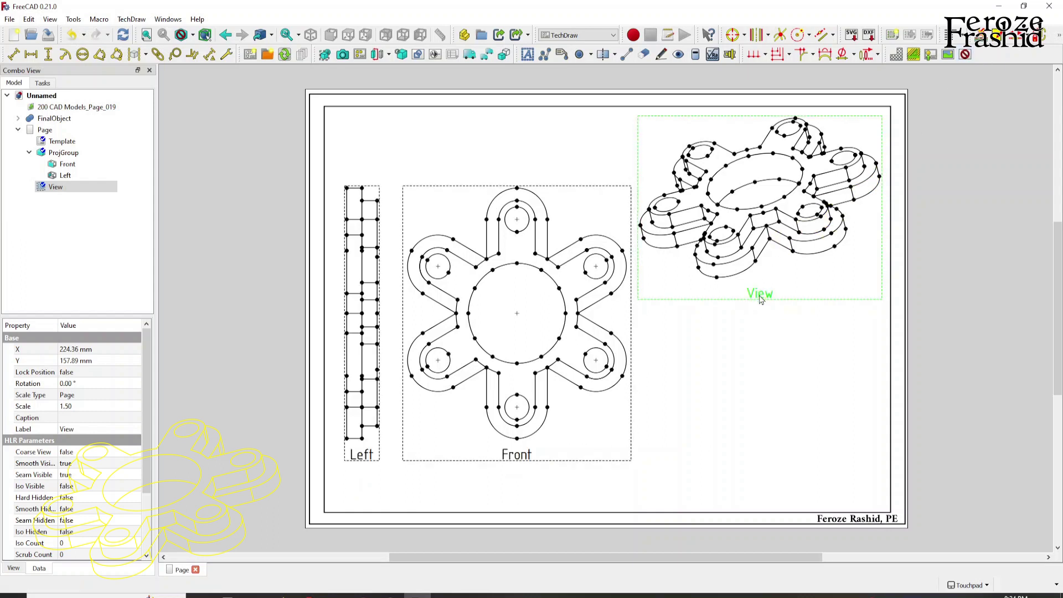
left_click(764, 348)
left_click(762, 297)
left_click(71, 418)
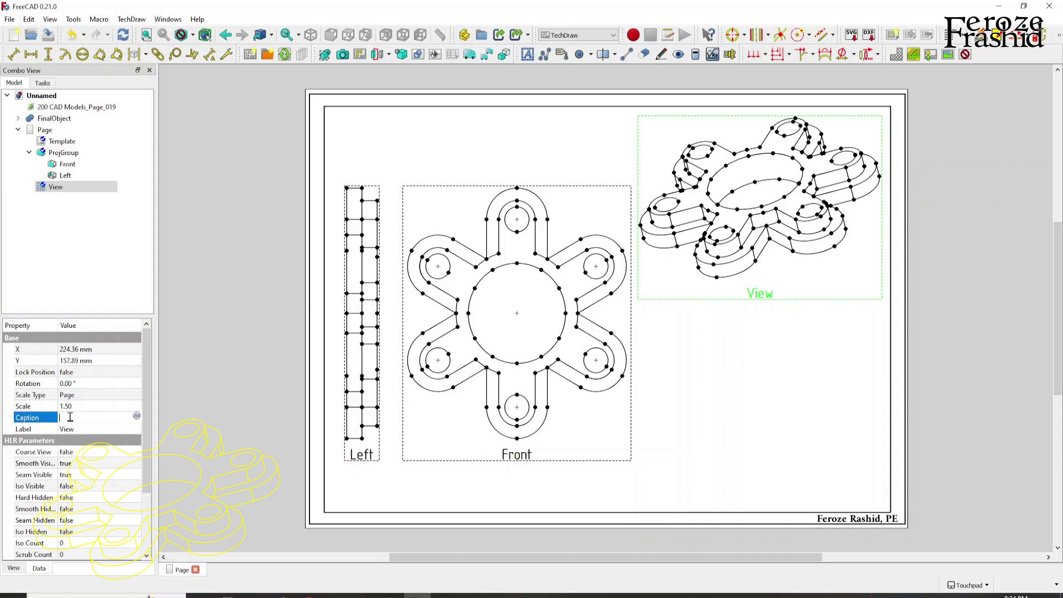
Caption the isometric view '3D View' and preview it with frames hidden.
type("3D View")
key("Return")
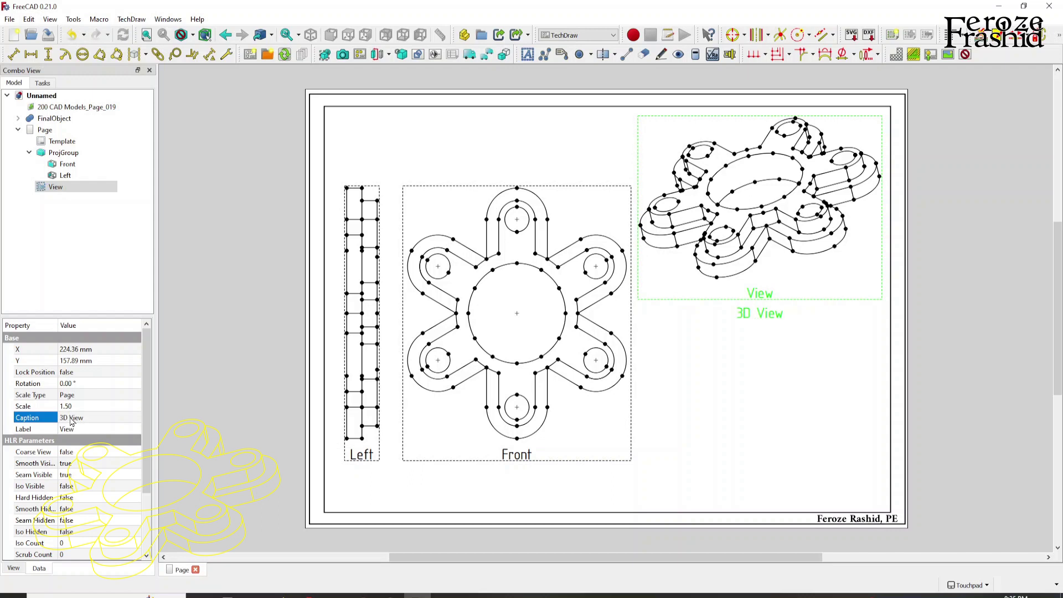
left_click(966, 54)
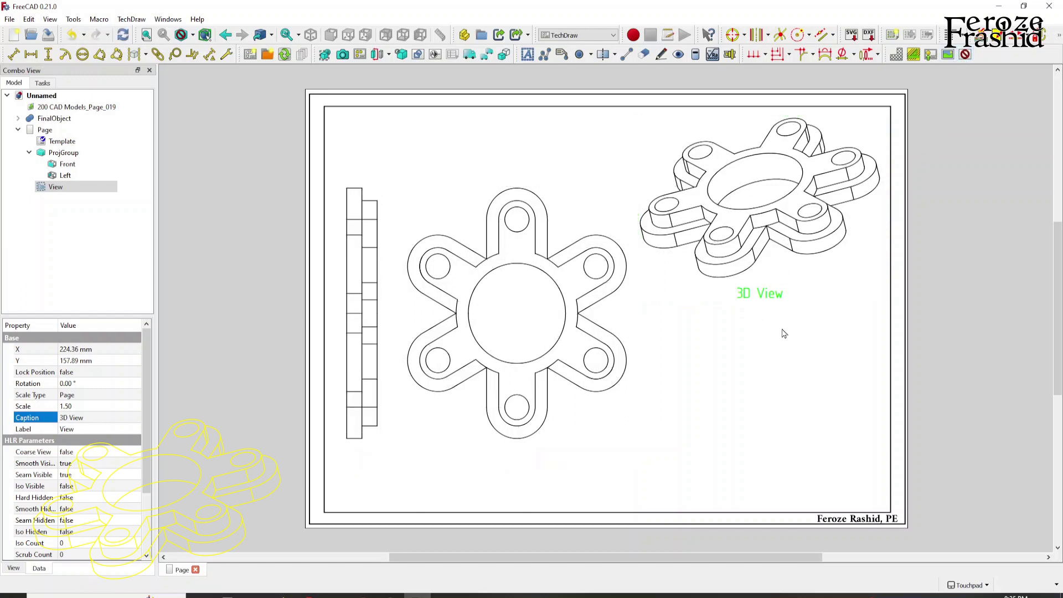
left_click(777, 346)
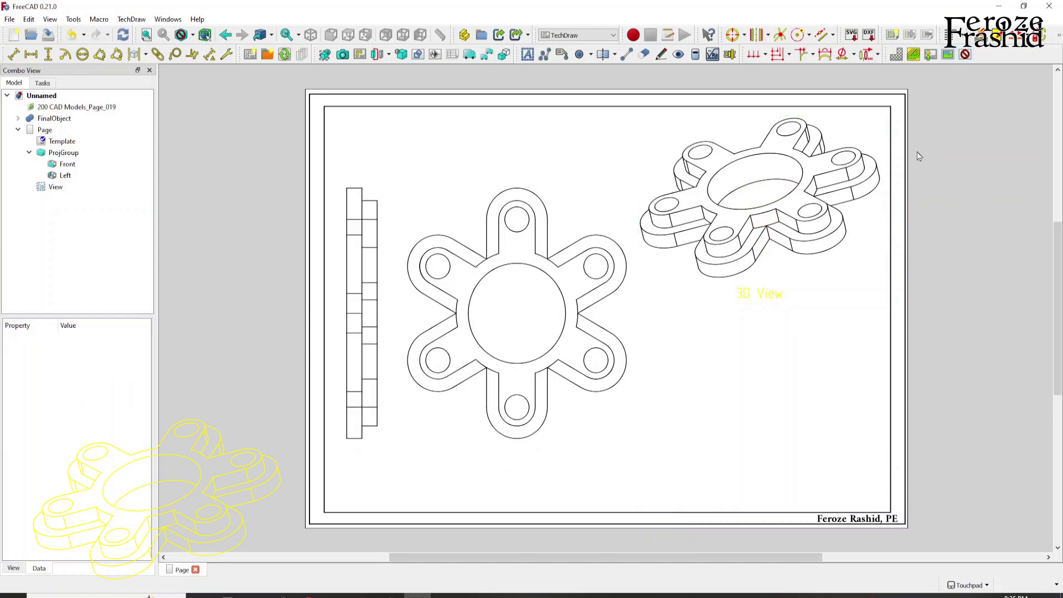
left_click(965, 55)
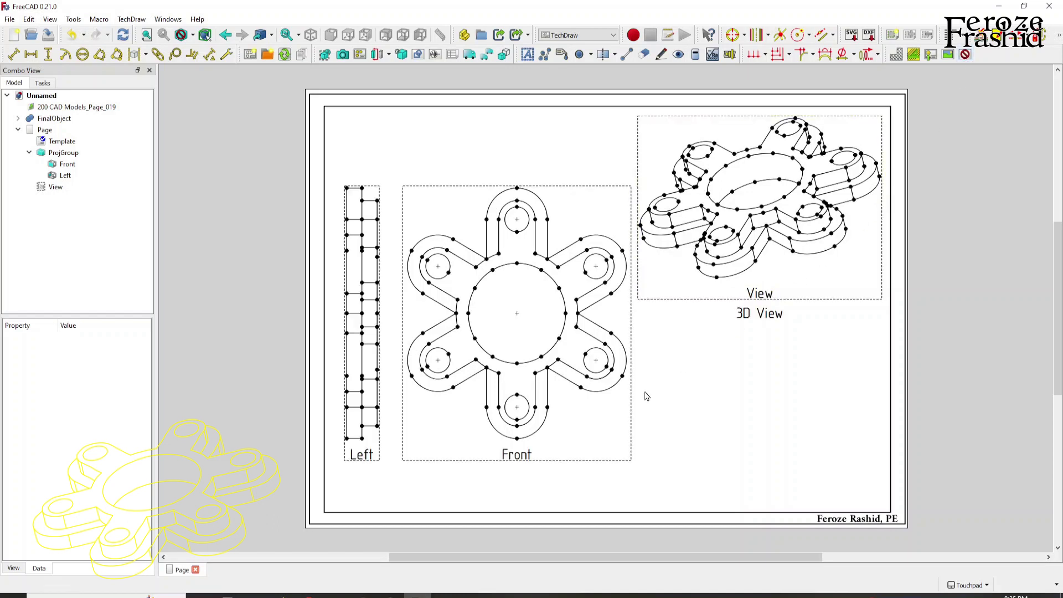
Caption the Front view 'Top' and the Left view 'Left'.
left_click(531, 454)
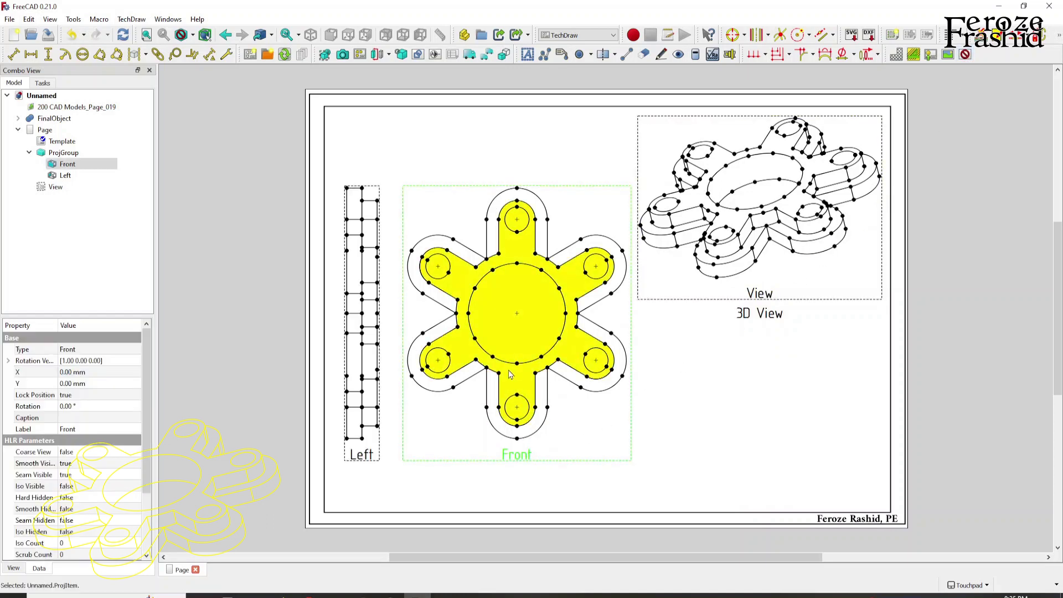
left_click(70, 418)
type("Top")
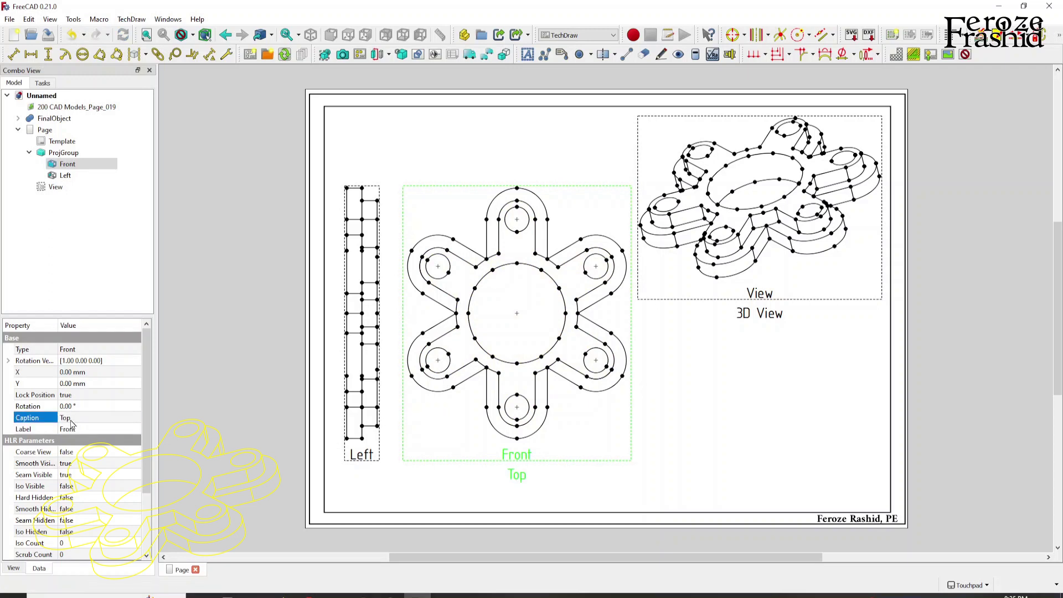
left_click(360, 463)
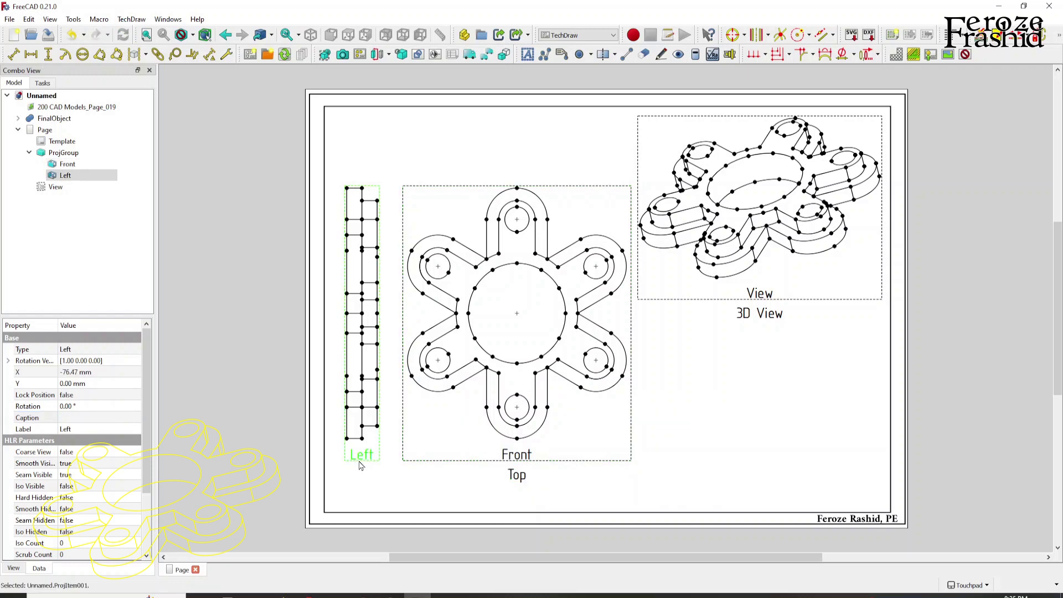
left_click(64, 417)
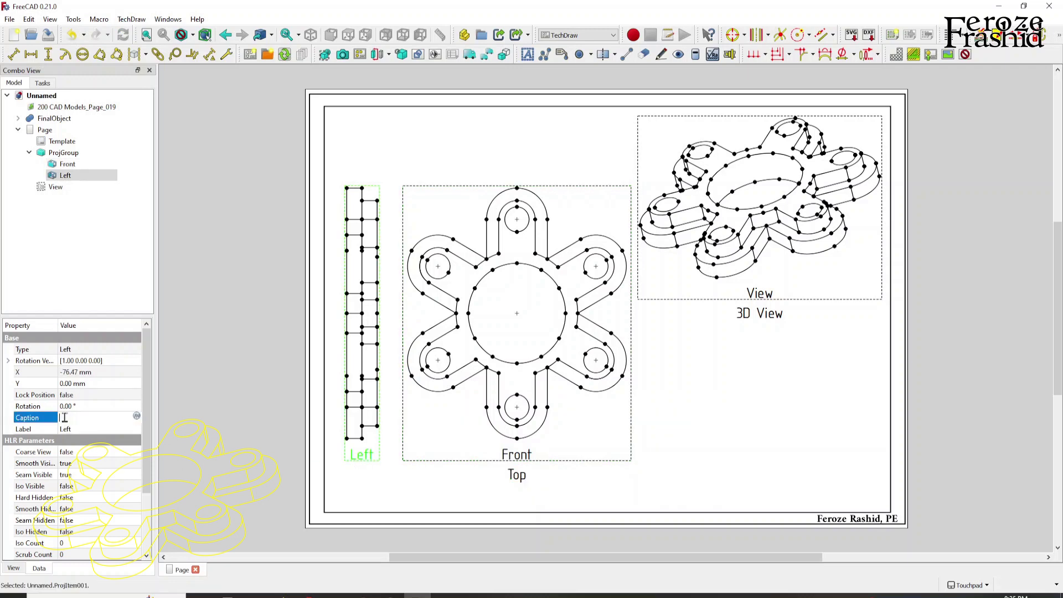
type("Left")
key("Return")
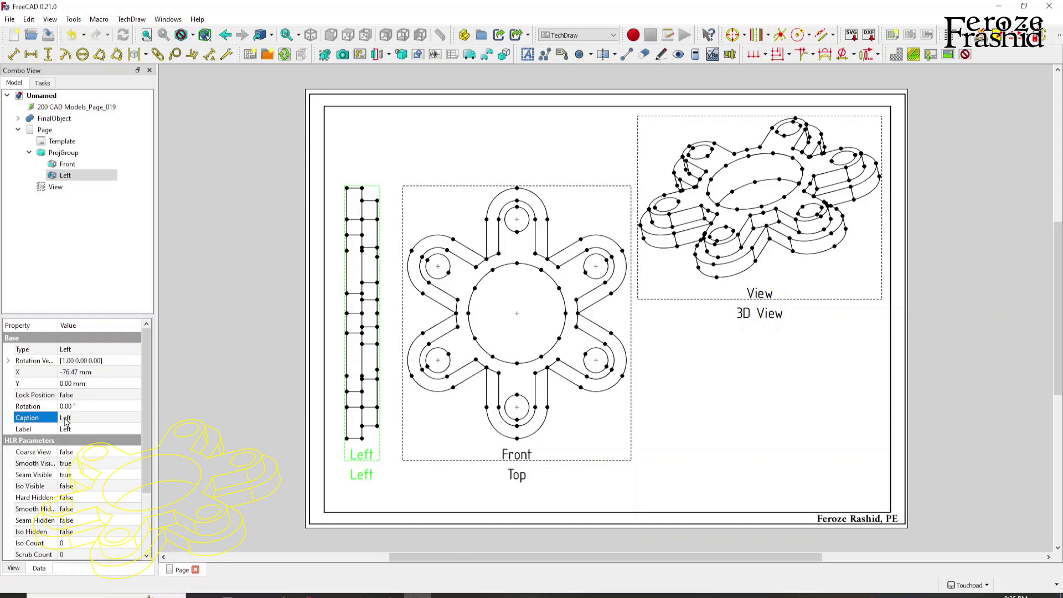
left_click(435, 490)
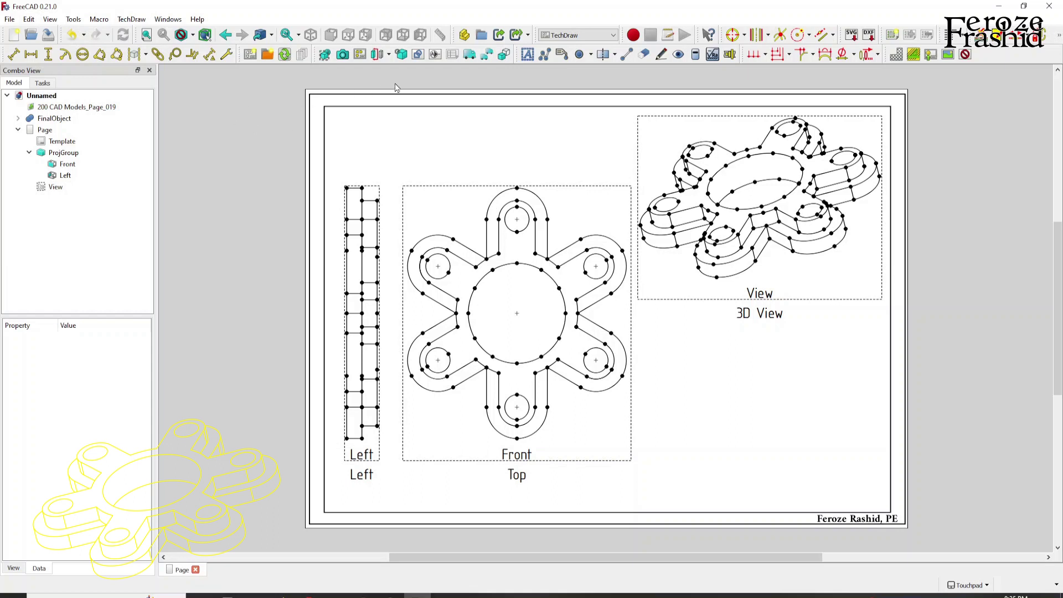
Insert a Default Text annotation, move it to the page top, and open its text editor.
left_click(524, 55)
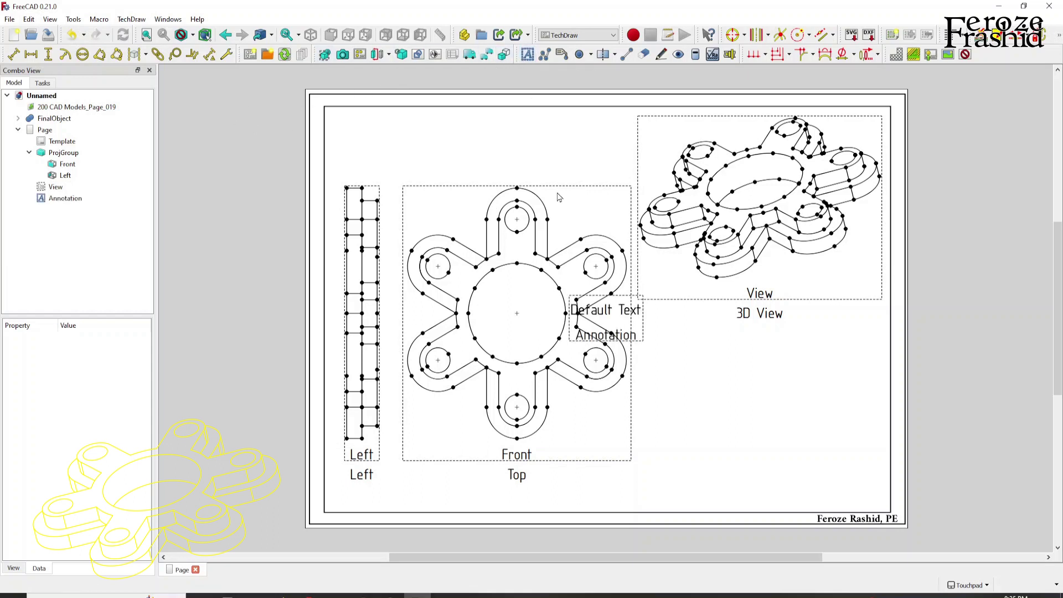
left_click(609, 301)
left_click_drag(592, 285, 504, 134)
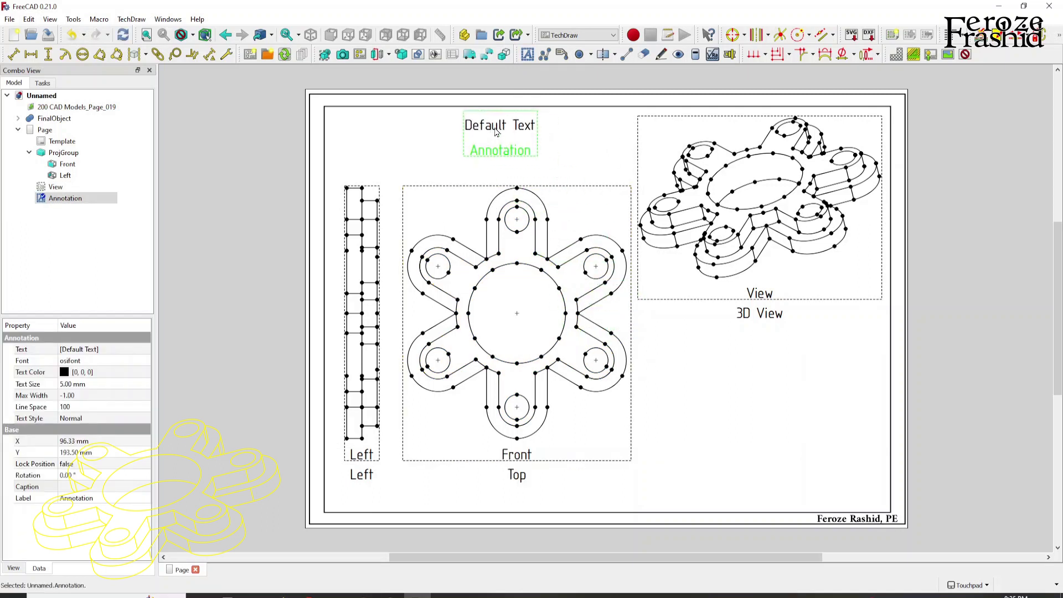
double_click(500, 133)
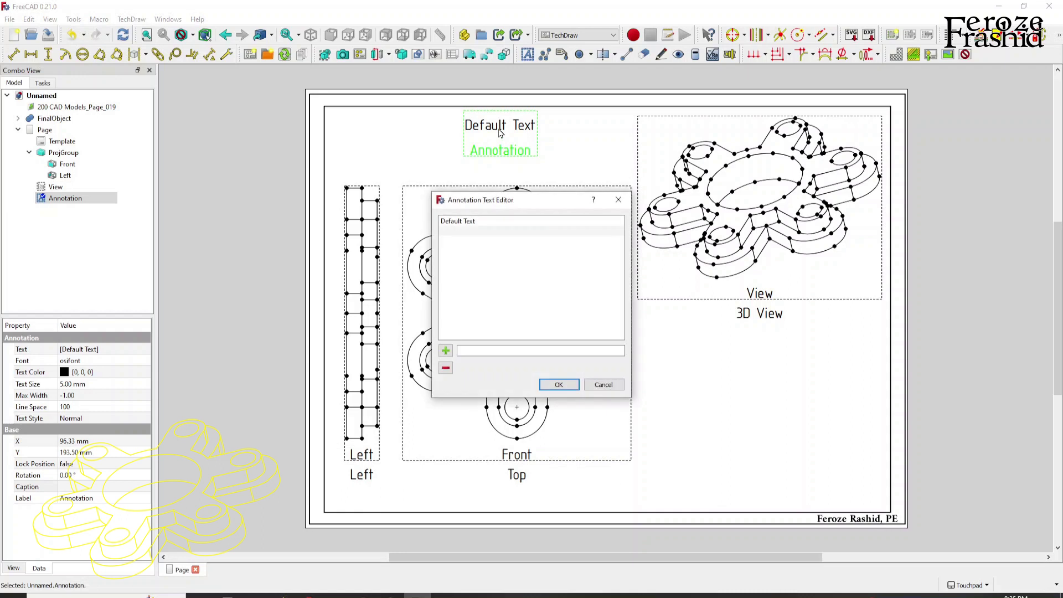
Write the annotation as two lines: 'A colorful Star' and 'Developed by Someone'.
left_click(470, 222)
double_click(469, 222)
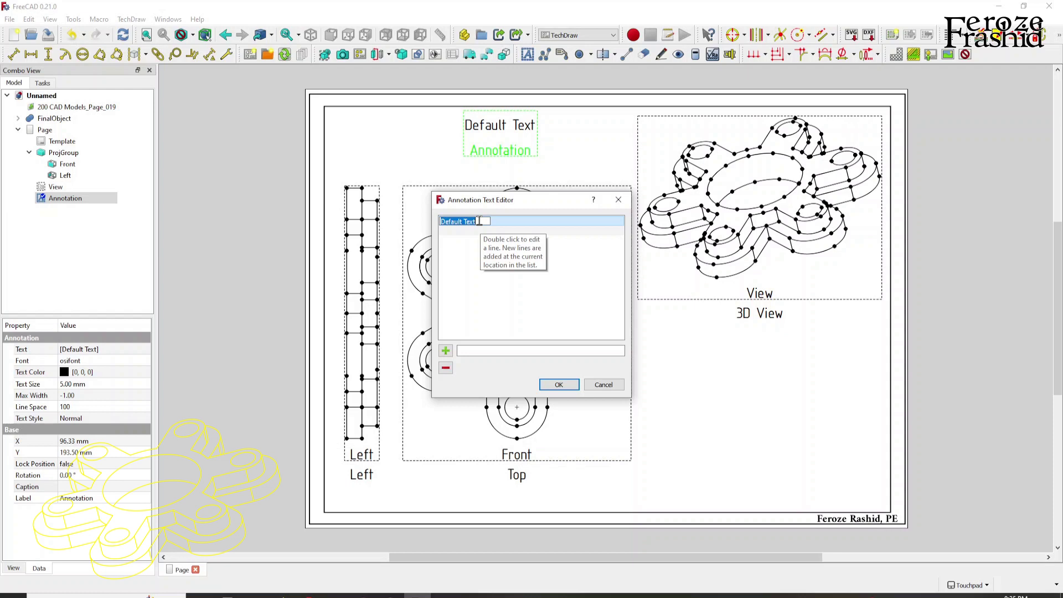
type("z")
type(" colorful Star")
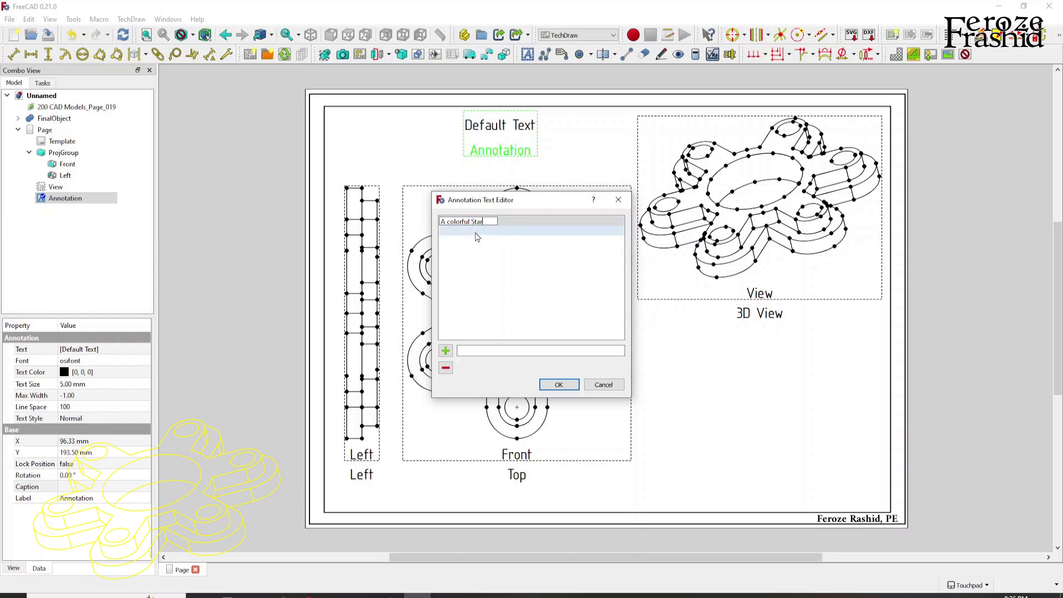
double_click(476, 234)
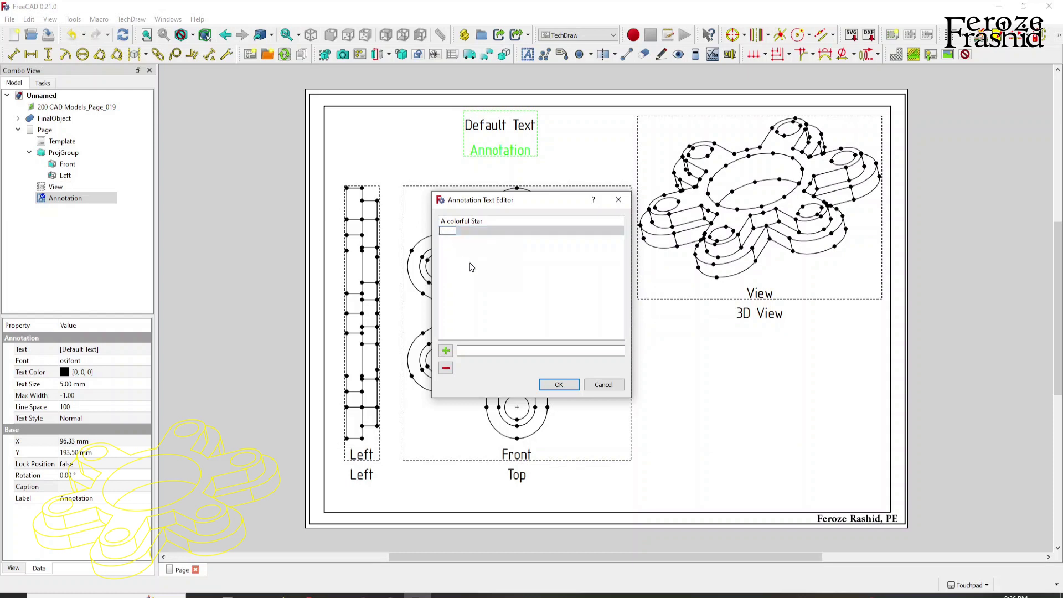
type("Devel")
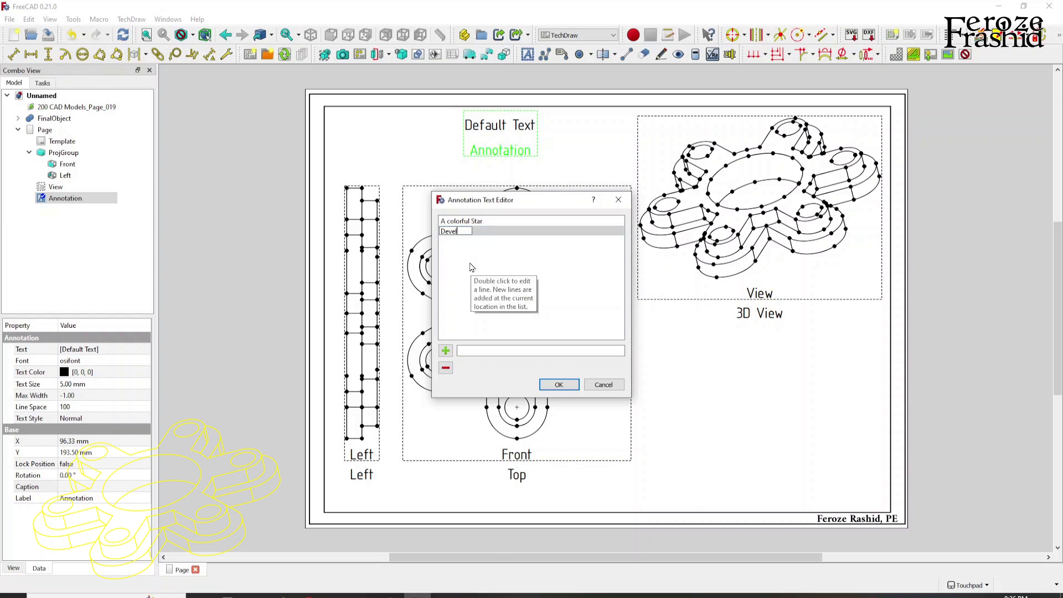
type("oped by Someone")
left_click(554, 386)
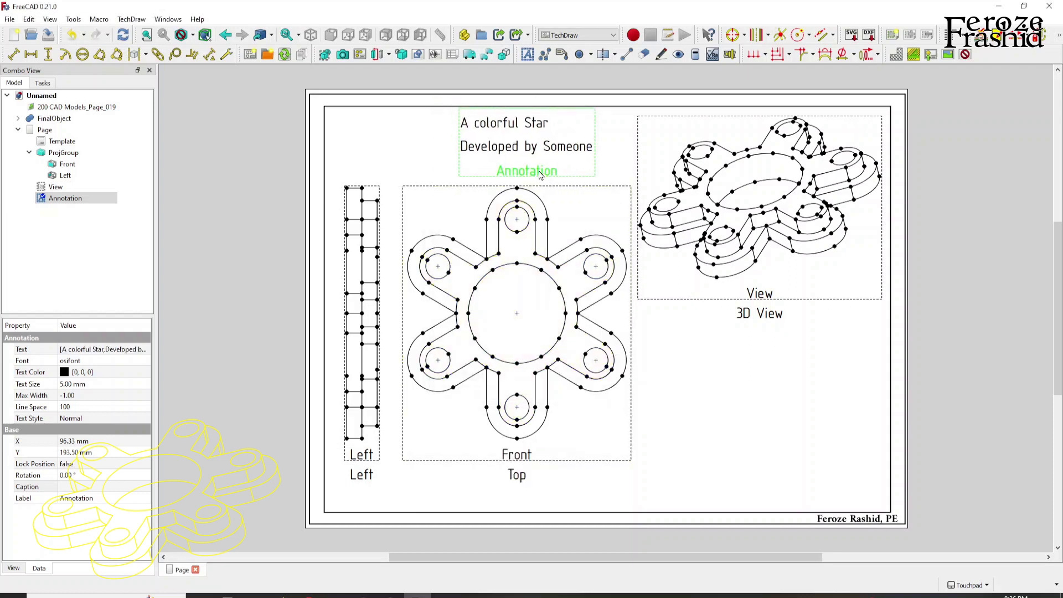
Set the annotation text size to 10 mm and reposition it above the Top view.
left_click_drag(541, 175, 519, 174)
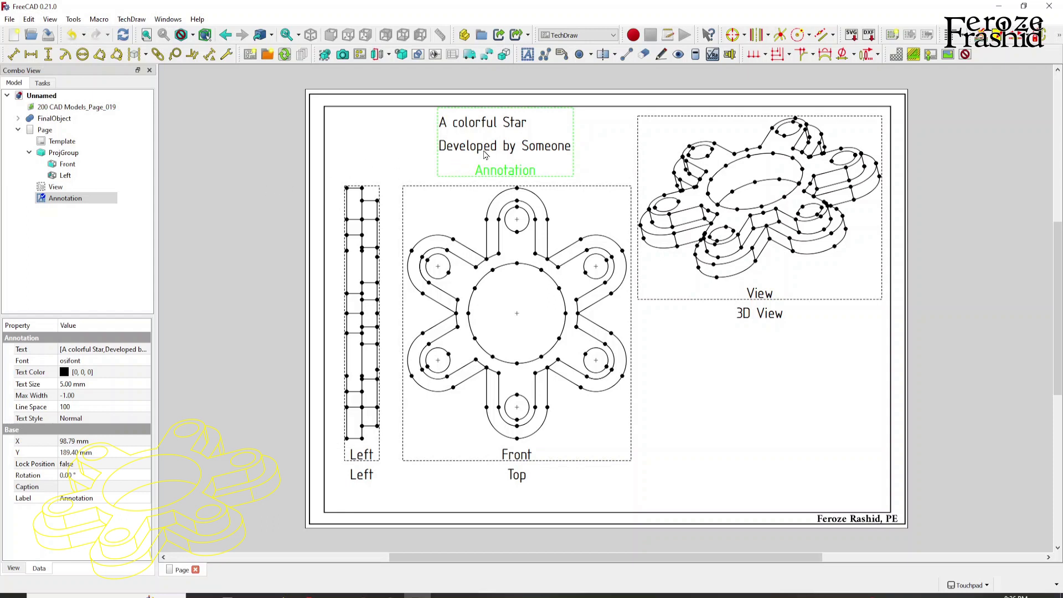
double_click(488, 153)
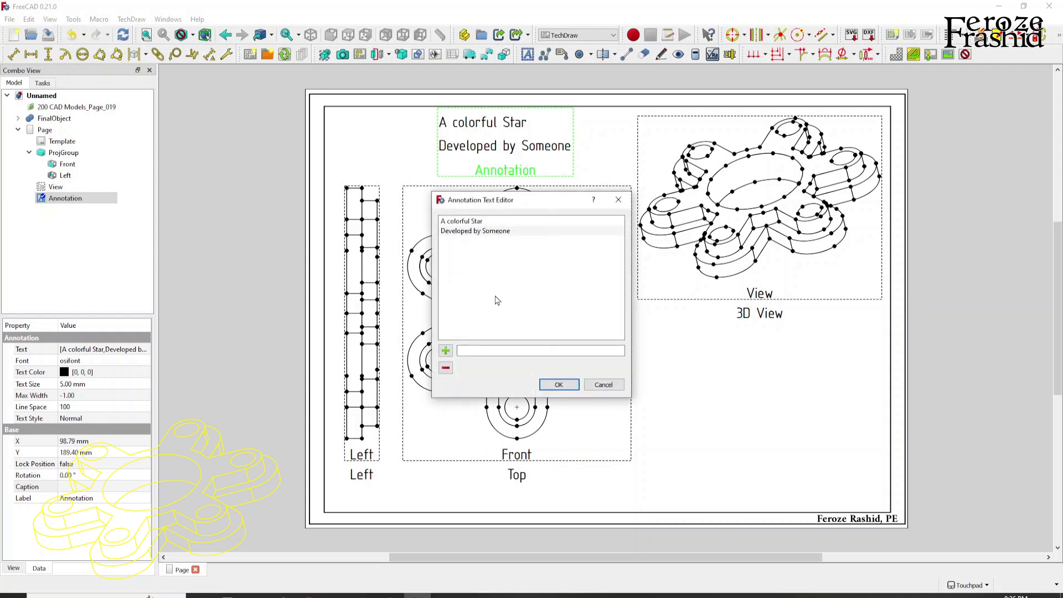
left_click(602, 382)
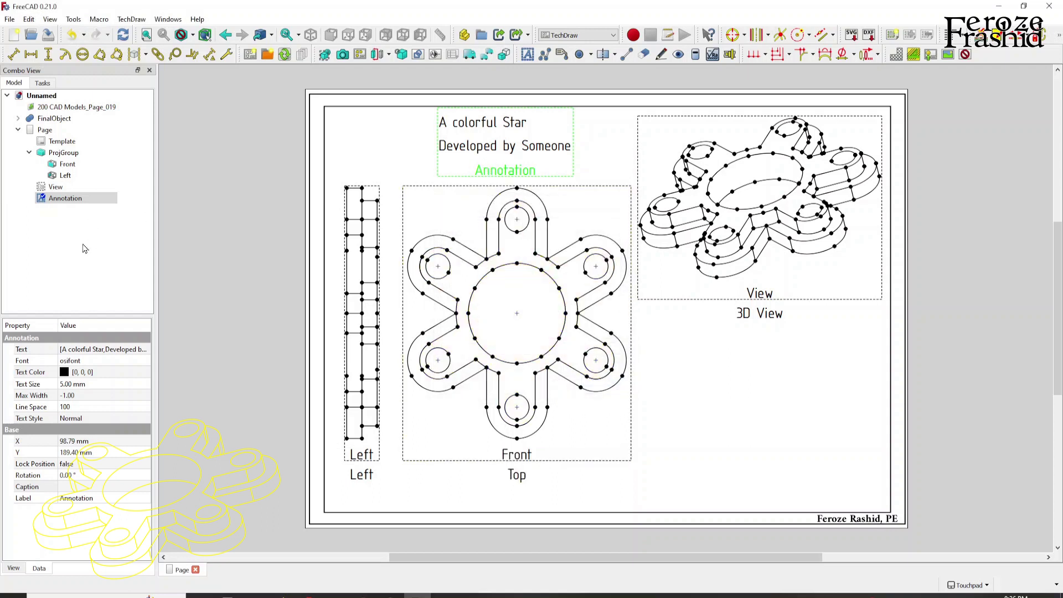
left_click(74, 387)
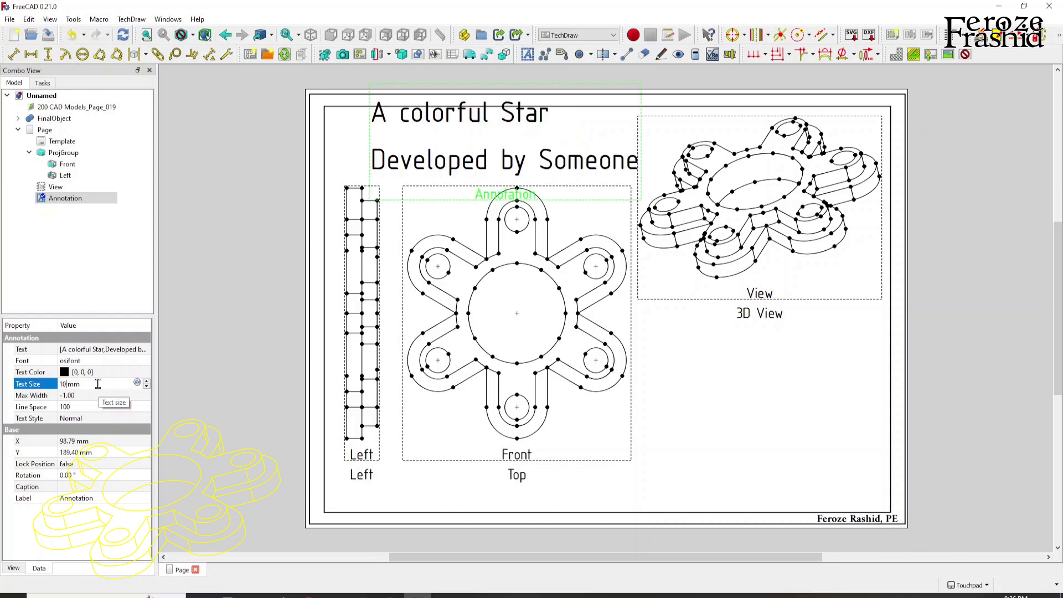
left_click(515, 178)
left_click_drag(515, 178, 490, 186)
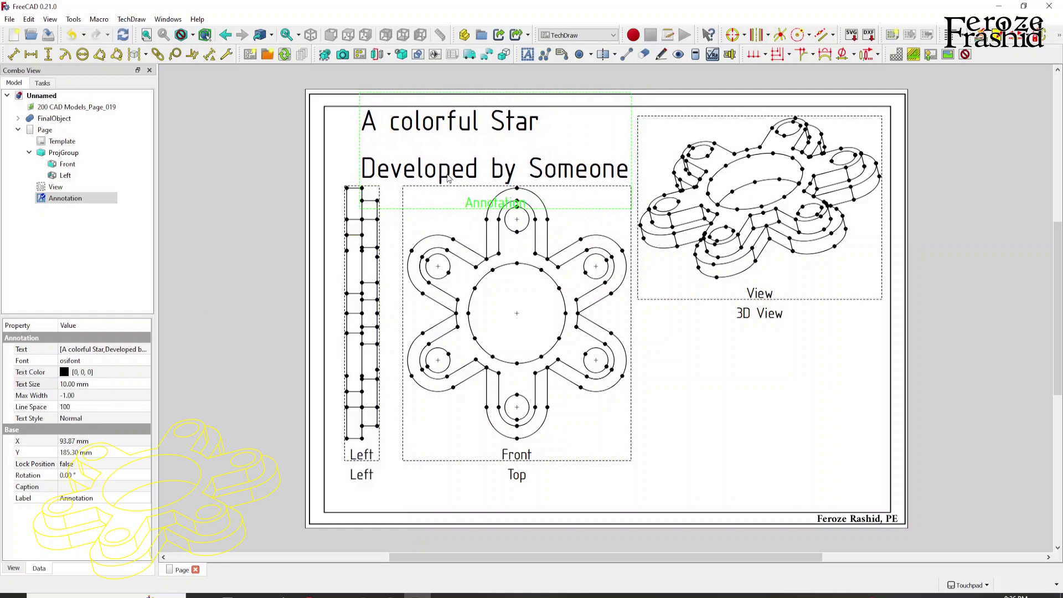
Delete the 'Developed by Someone' line so the title reads only 'A colorful Star'.
double_click(470, 135)
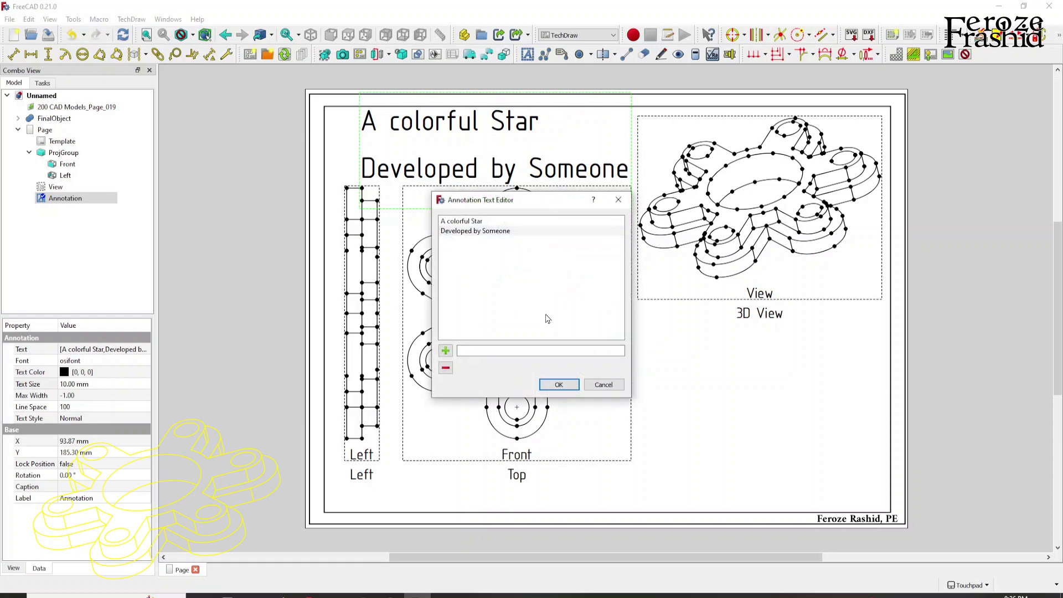
left_click(604, 385)
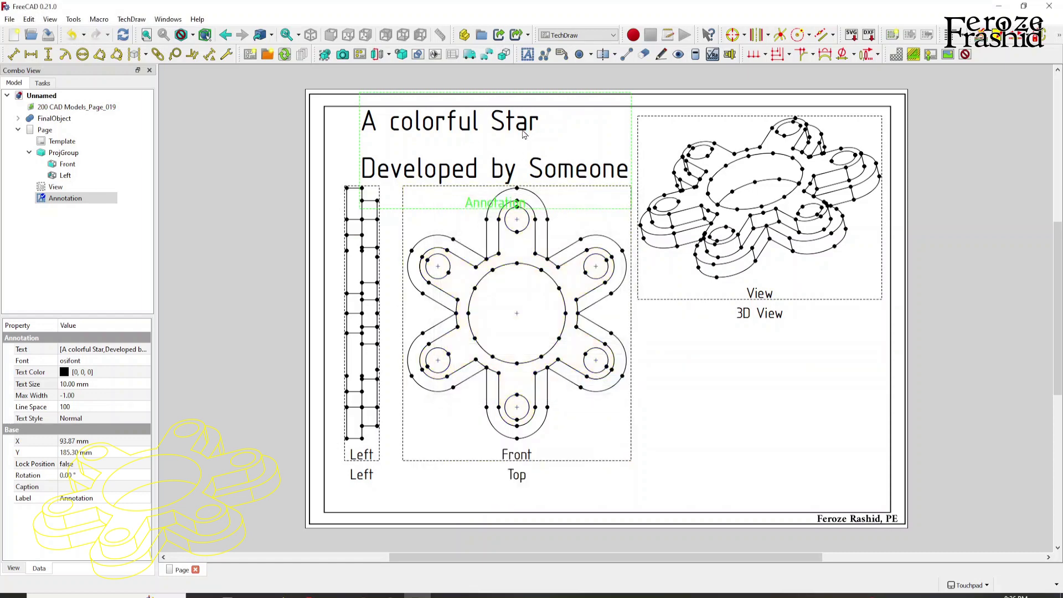
double_click(512, 131)
left_click(517, 231)
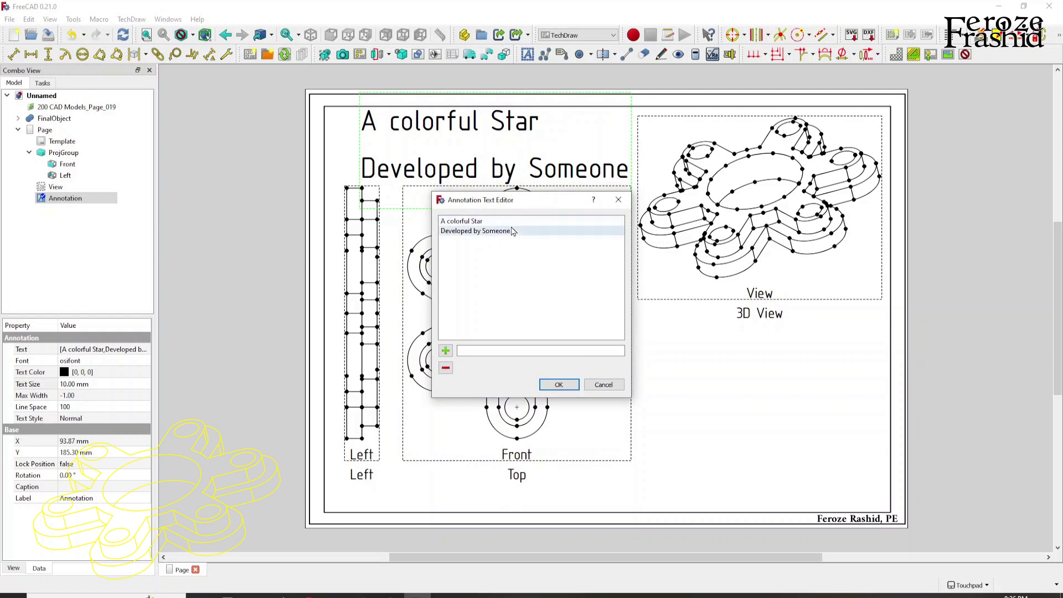
double_click(517, 233)
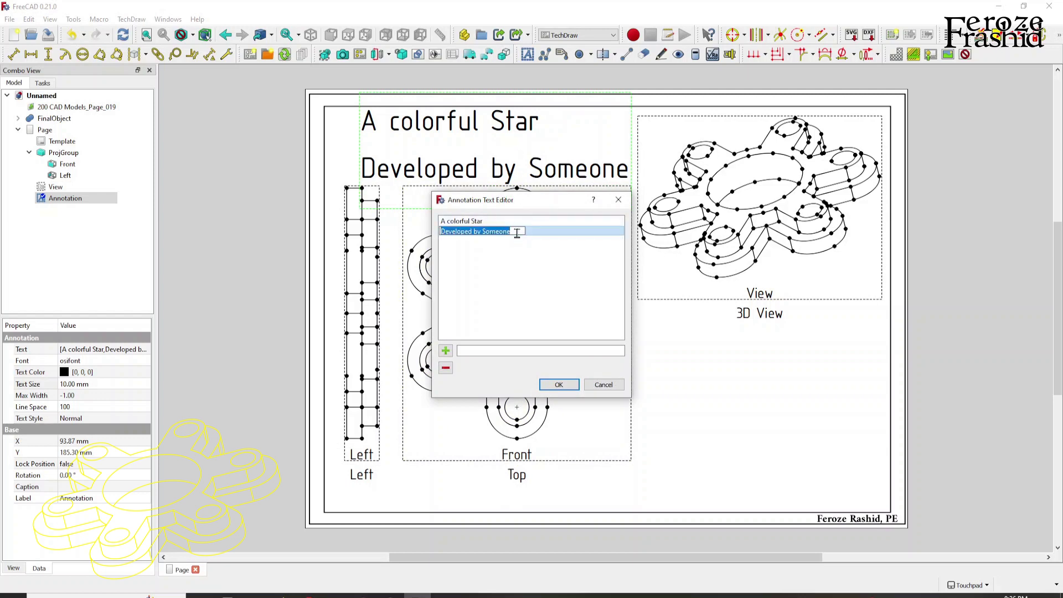
key("BackSpace")
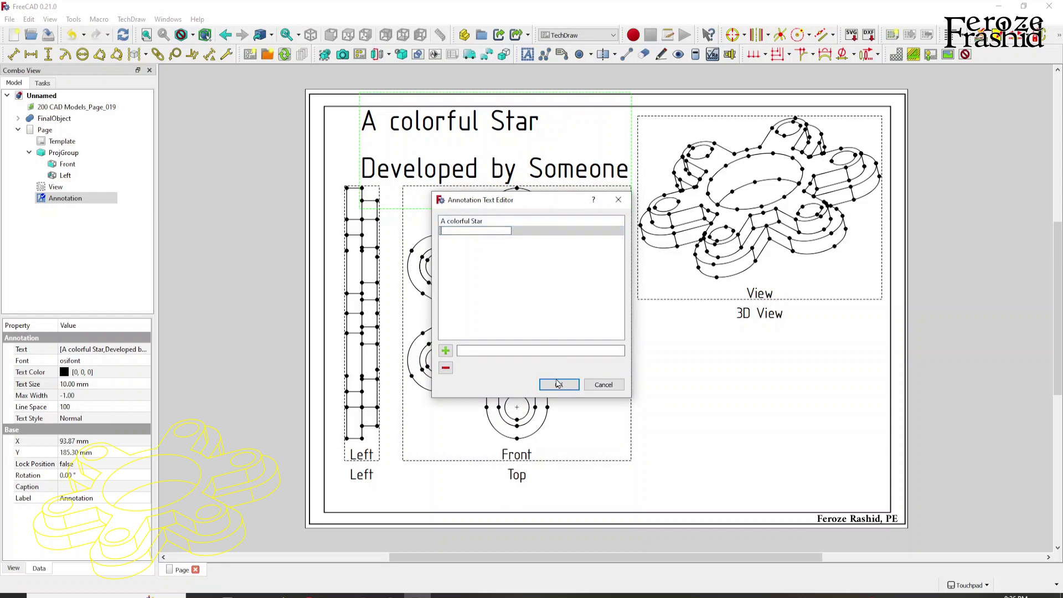
left_click(446, 368)
left_click(569, 389)
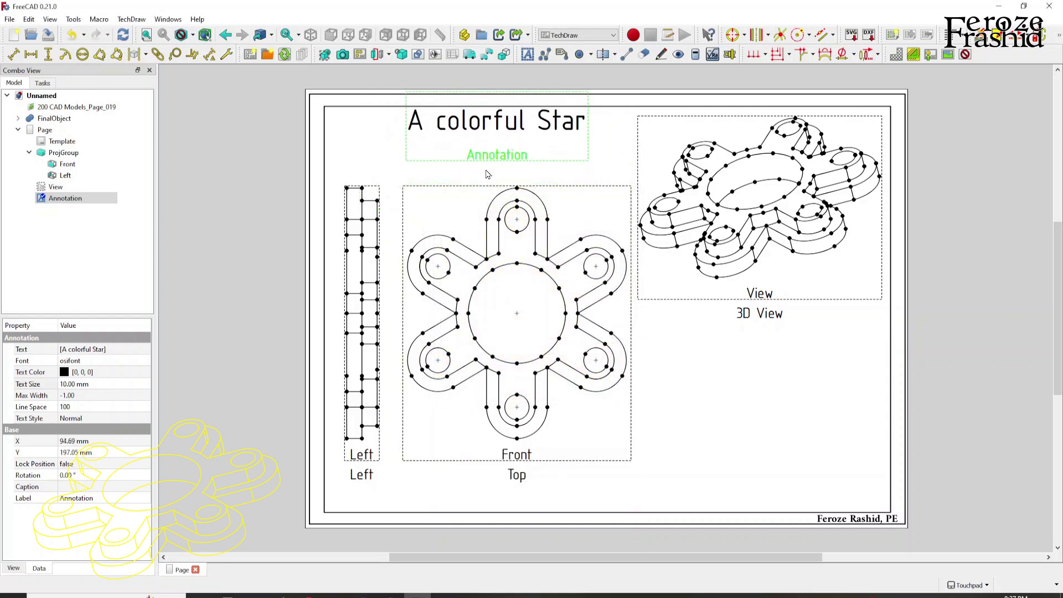
left_click(292, 188)
Insert a new annotation below the title reading 'Developed by Someone'.
left_click(528, 54)
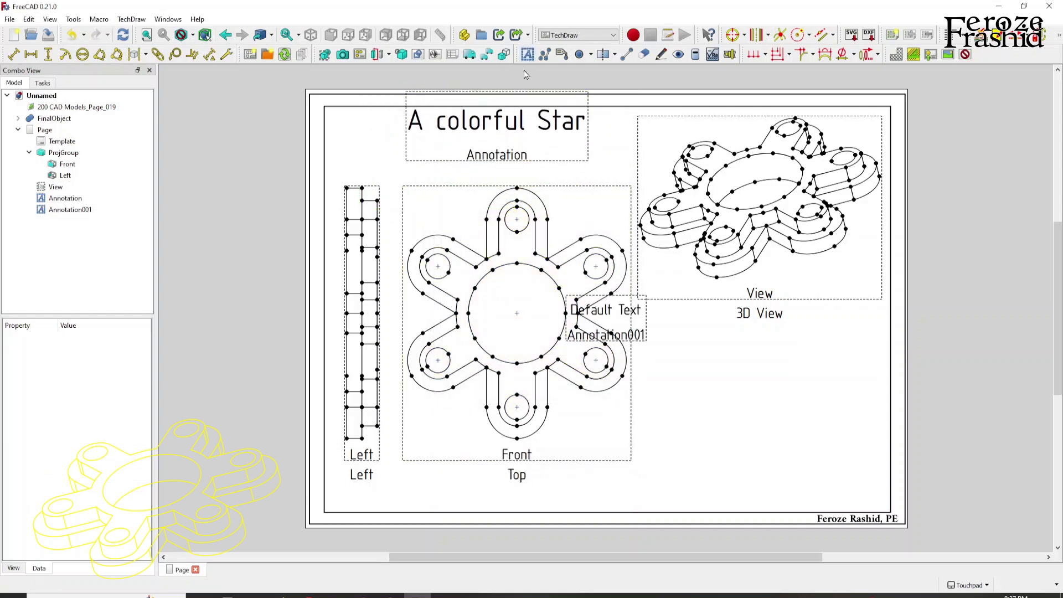
left_click(571, 304)
left_click_drag(595, 342, 487, 187)
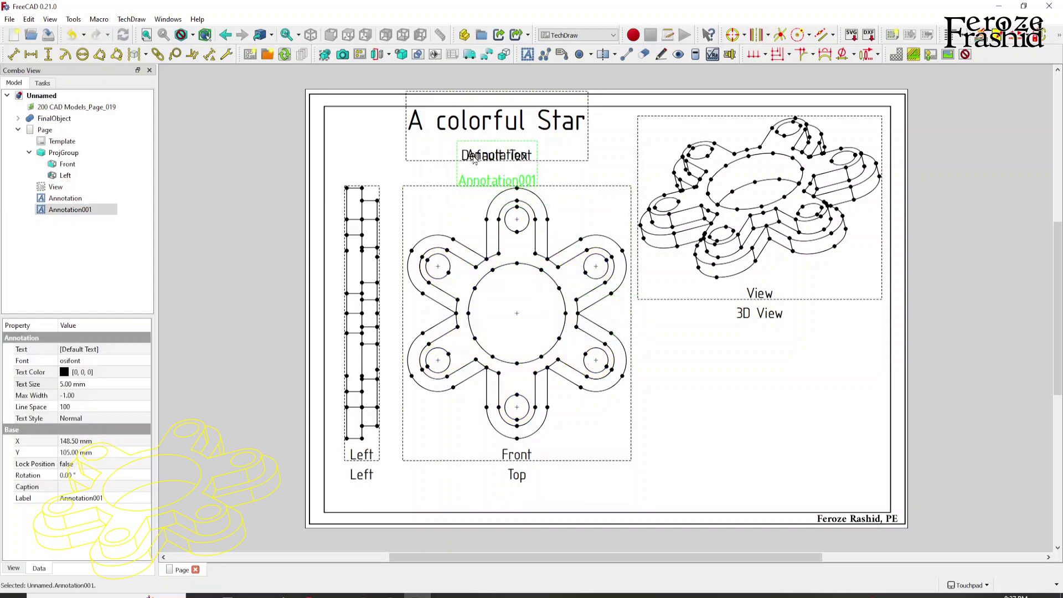
double_click(486, 186)
double_click(472, 222)
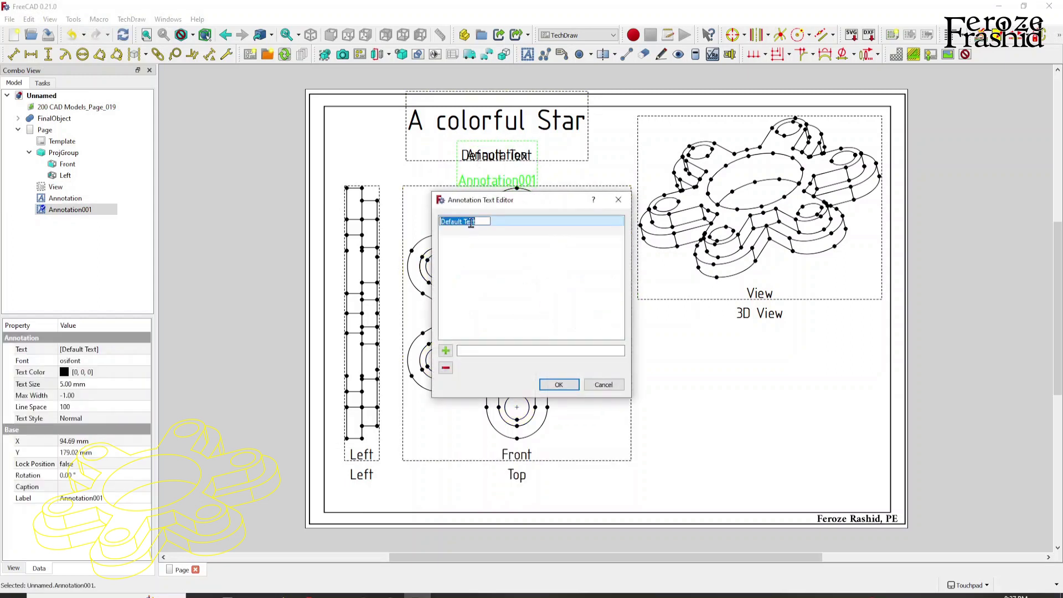
type("Developed by Someone")
key("Return")
left_click(559, 384)
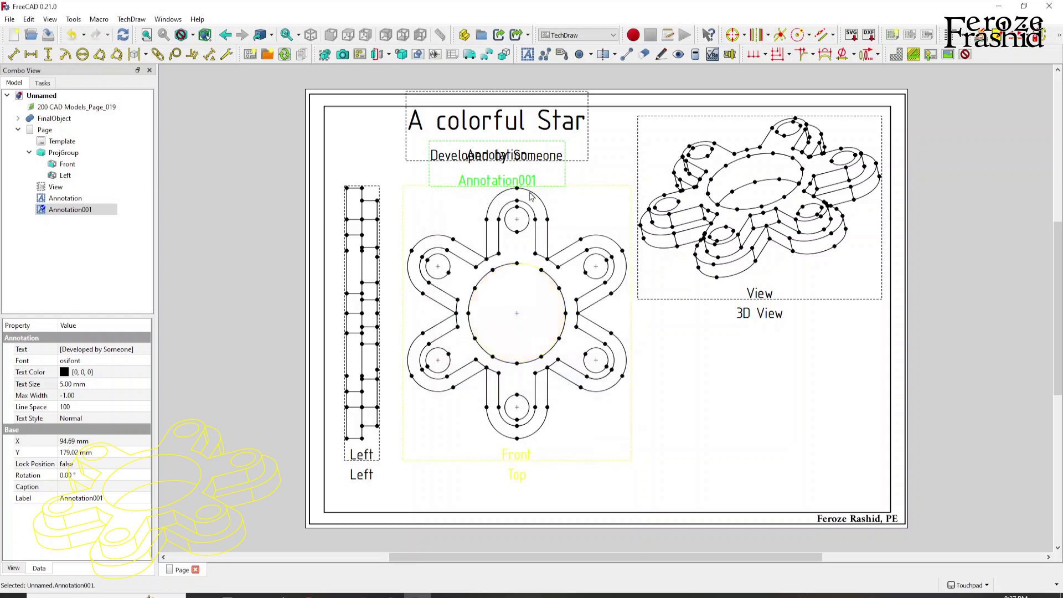
Give the 'Developed by Someone' annotation a 7 mm text size.
left_click_drag(523, 163, 517, 177)
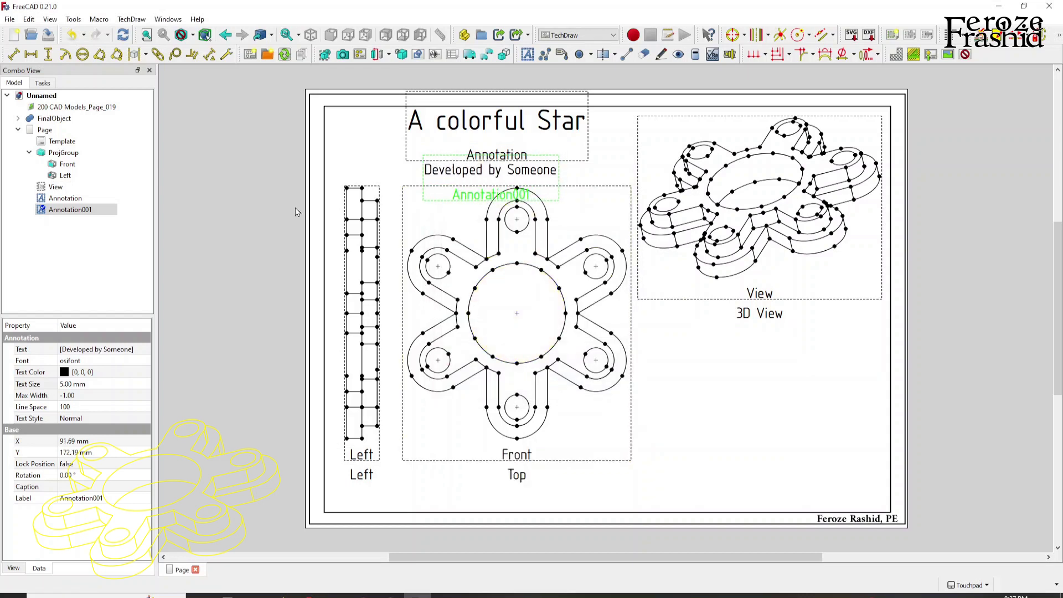
left_click(79, 385)
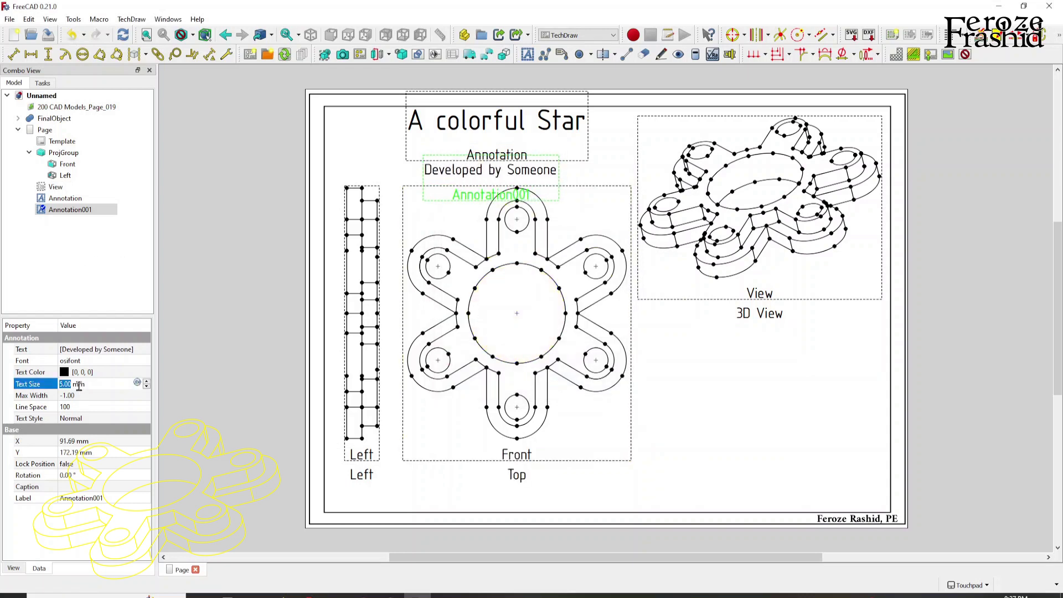
type("7")
key("Return")
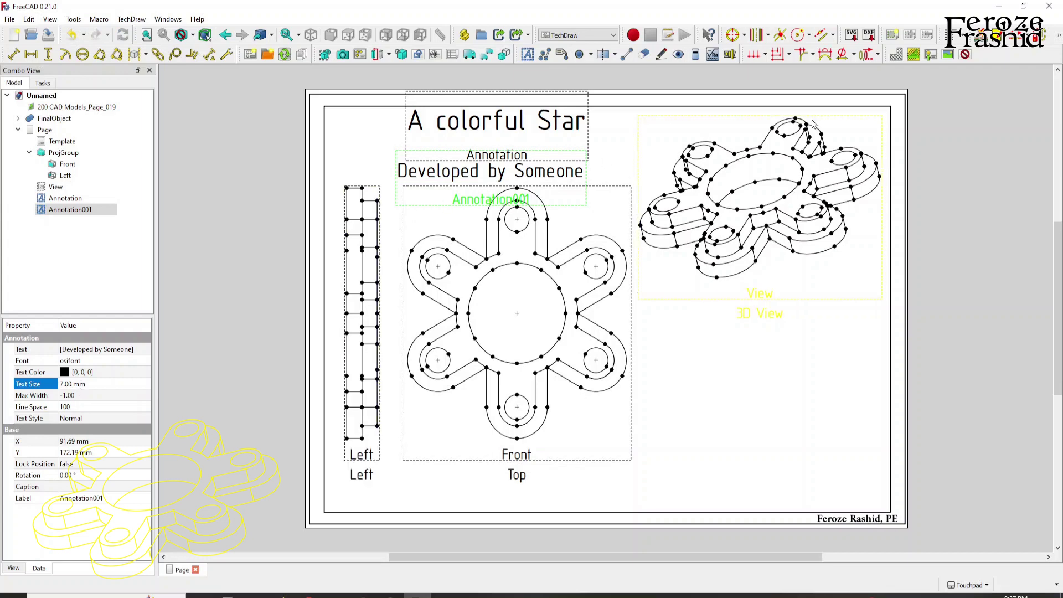
Place the subtitle directly under the title and hide the view frames and vertex dots.
left_click(966, 55)
left_click(965, 57)
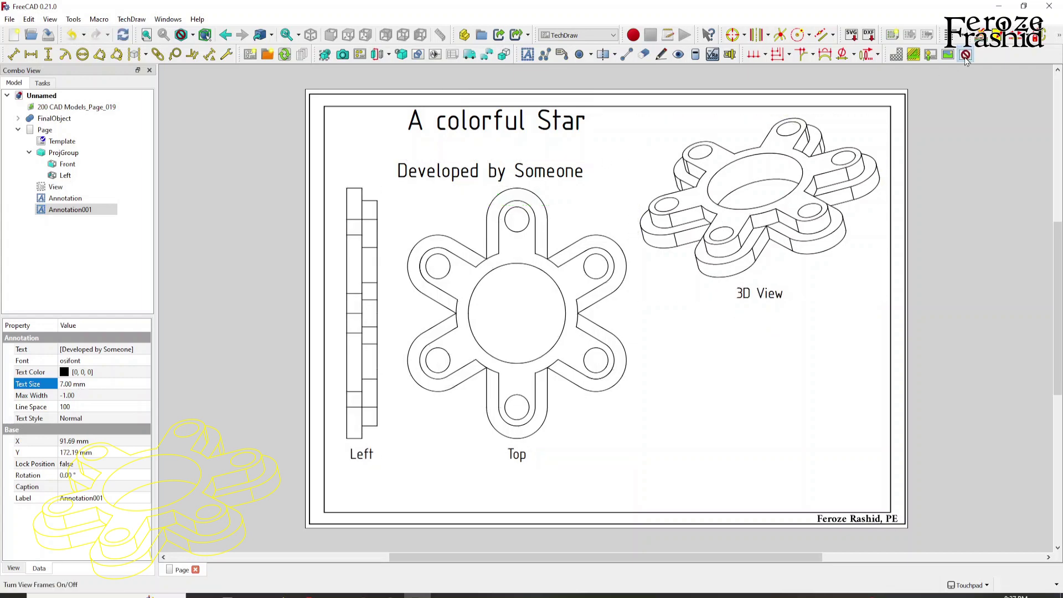
left_click(556, 128)
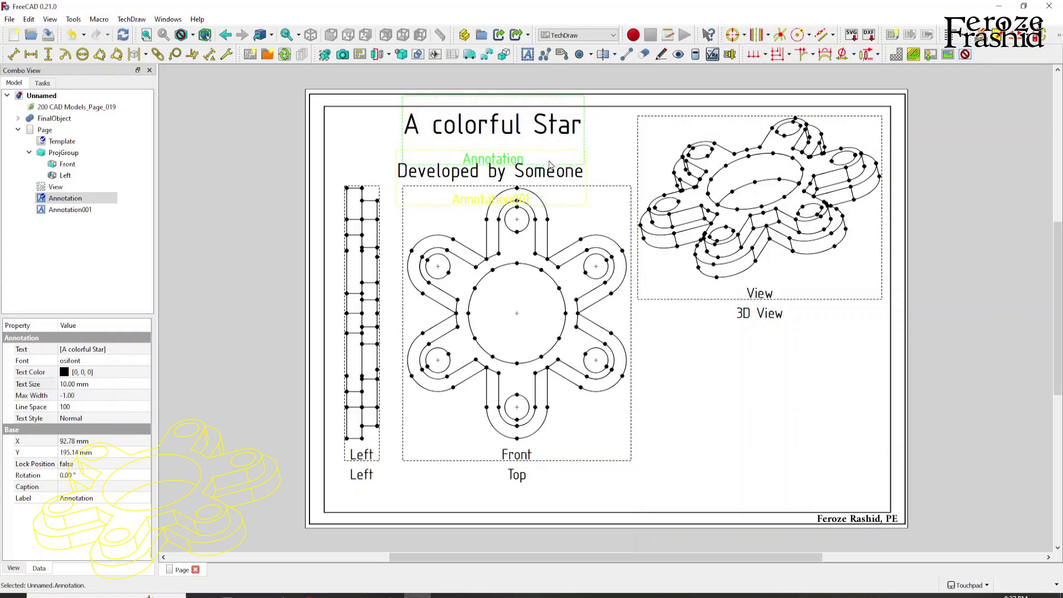
left_click_drag(550, 176, 553, 158)
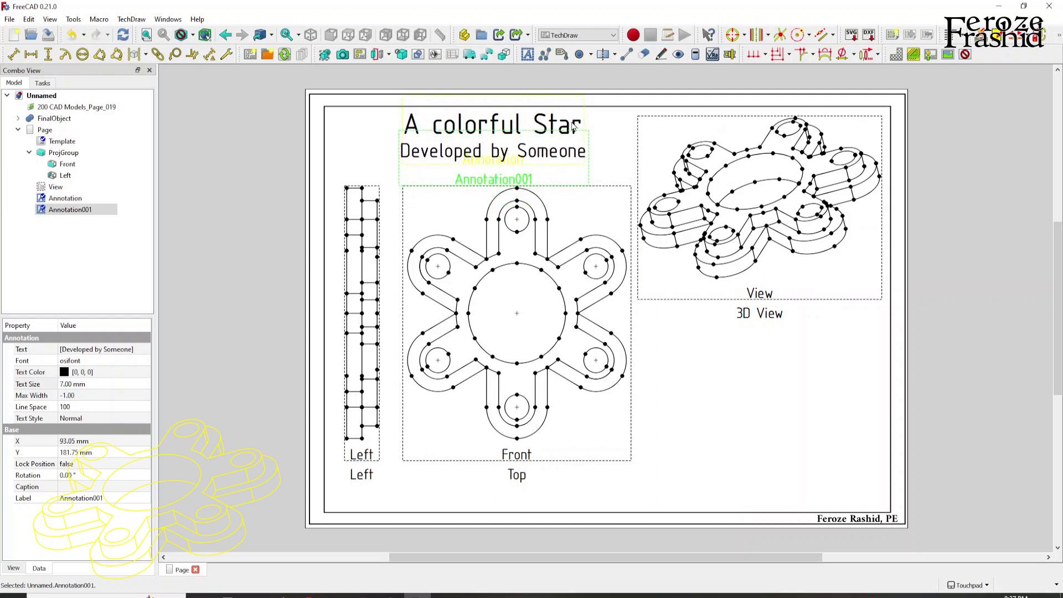
left_click(936, 97)
left_click(964, 56)
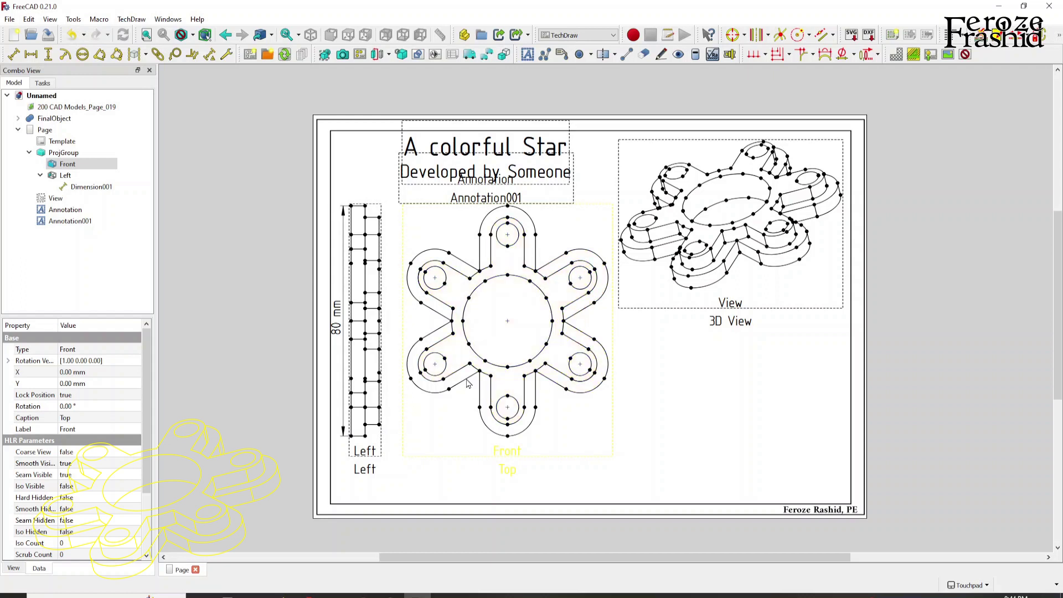
Add a cosmetic circle through the Top view's centre and top lobe centre vertices.
left_click(508, 321)
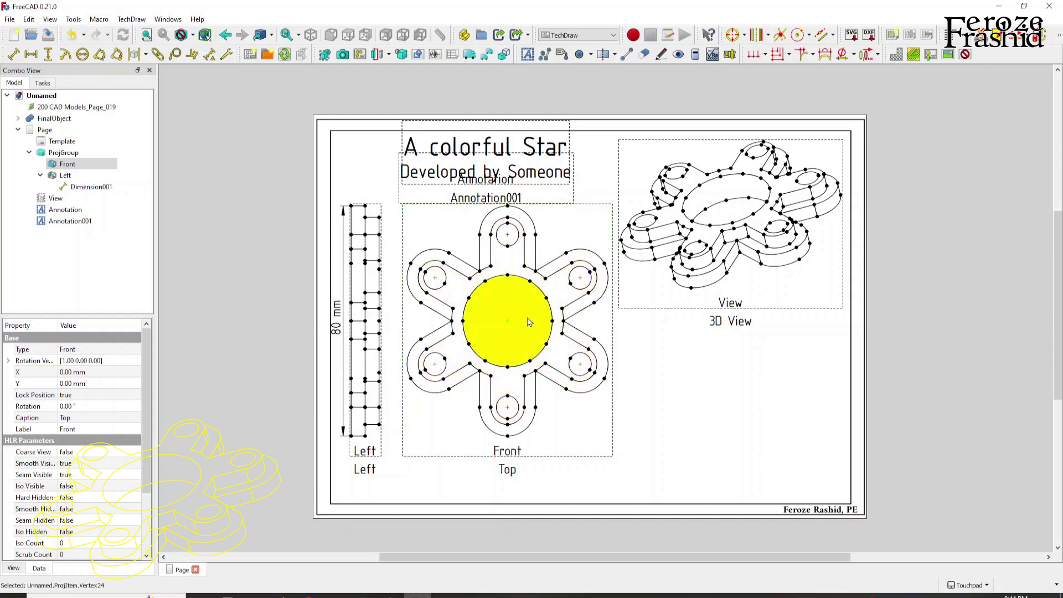
left_click(508, 235, "ctrl")
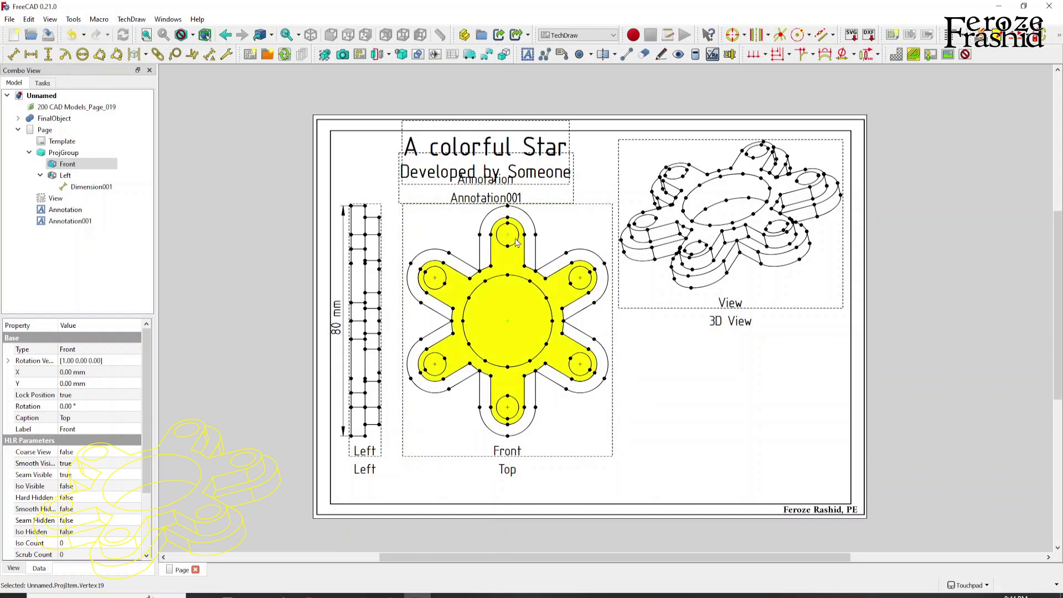
left_click(800, 37)
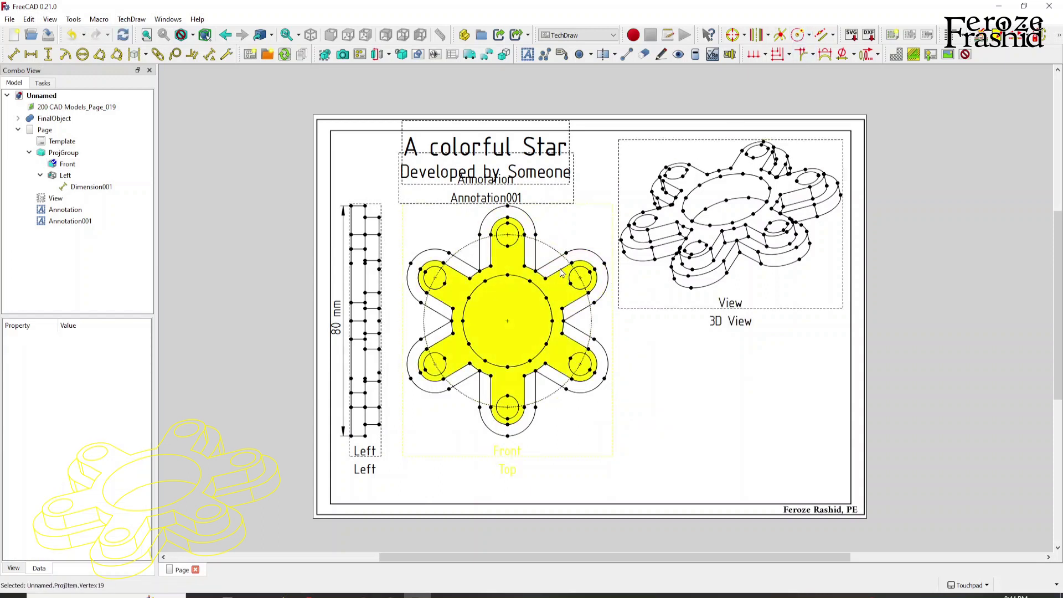
left_click(967, 55)
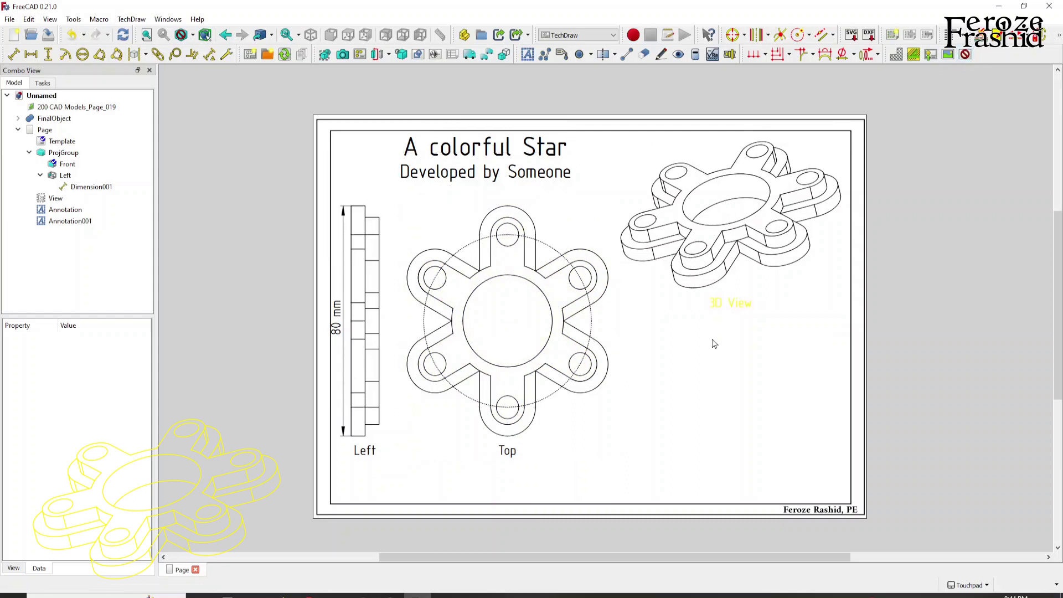
Remove the green cosmetic circle from the Top view and show the view frames again.
left_click(551, 250)
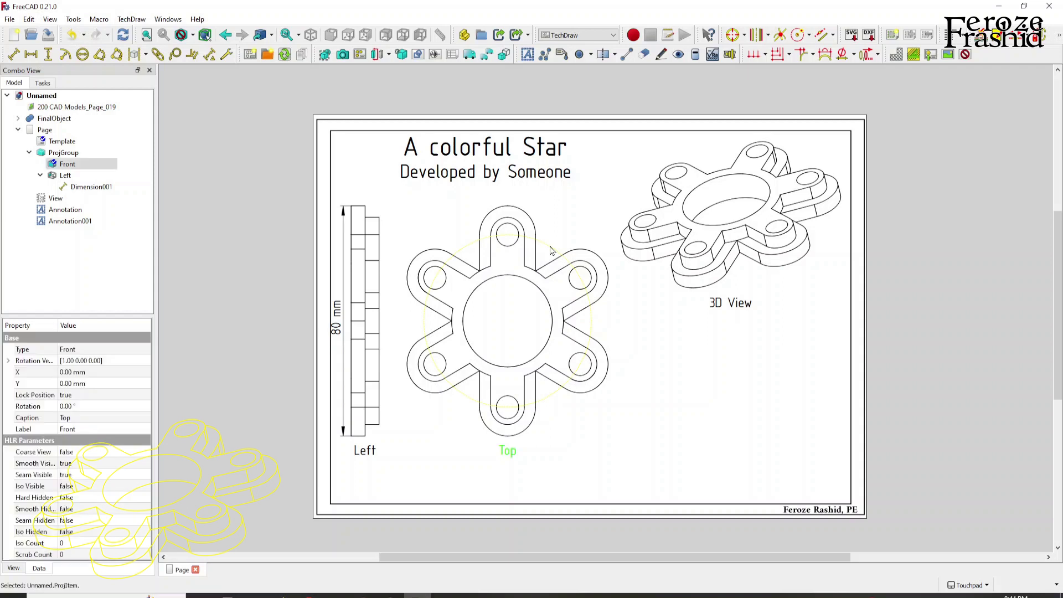
left_click(642, 59)
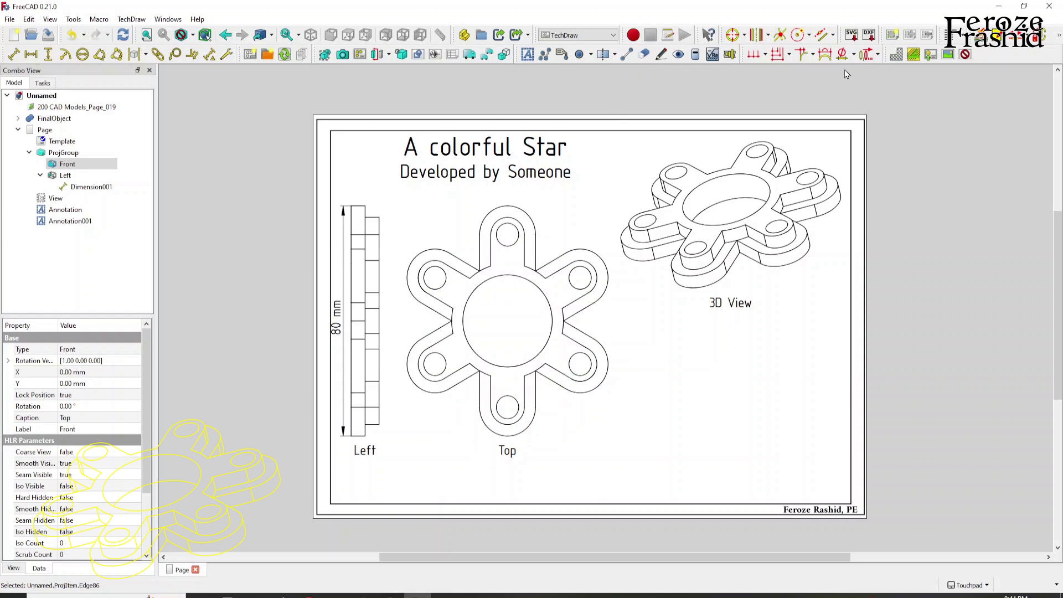
left_click(963, 58)
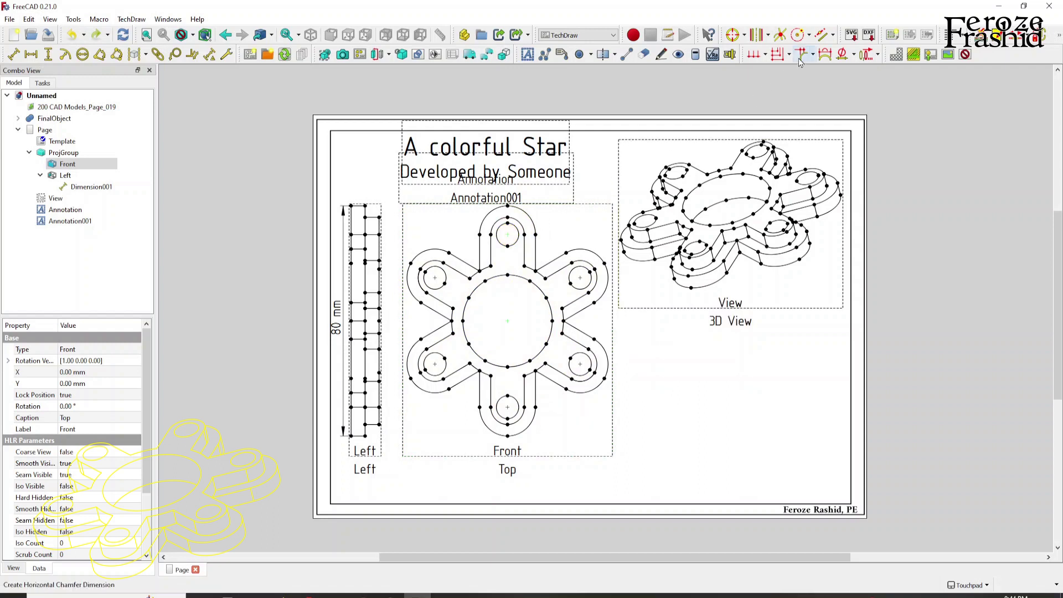
Add an R30 mm radius dimension to the Top view's central circle, placed outside the star, then hide frames.
left_click(552, 254)
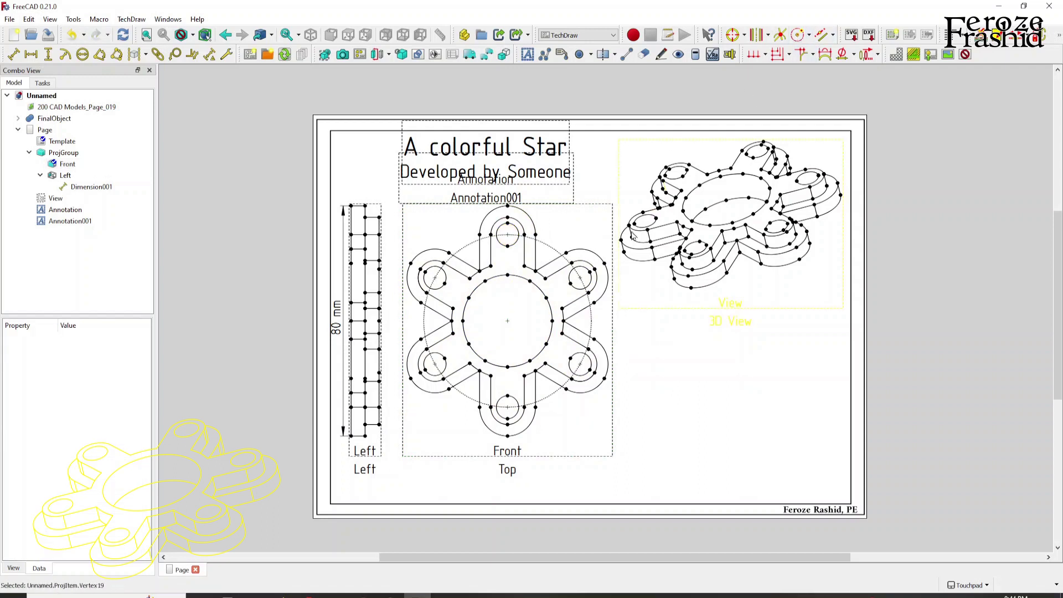
left_click(551, 249)
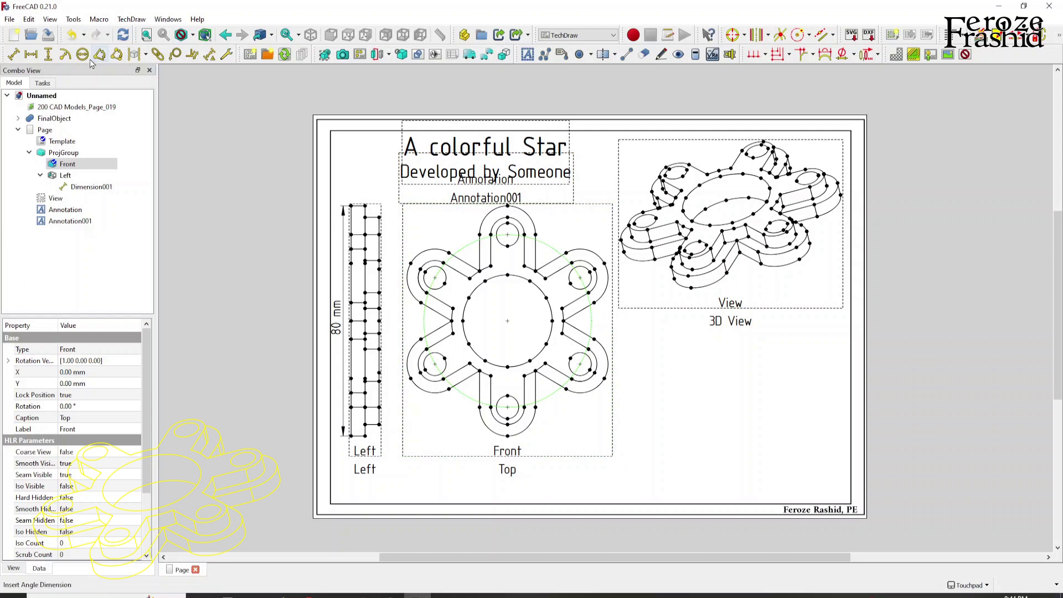
left_click(64, 54)
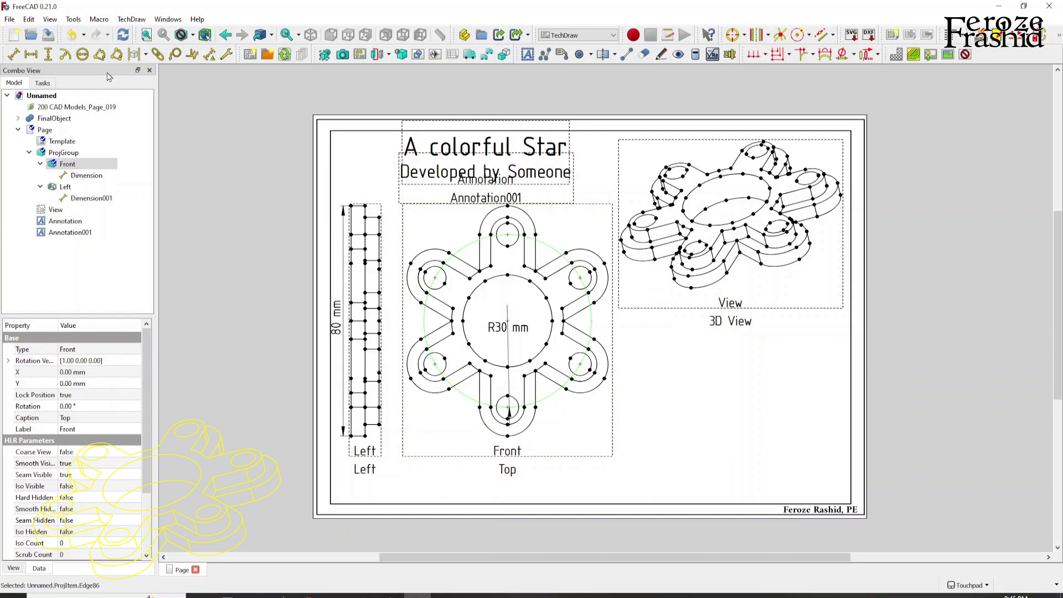
left_click_drag(526, 329, 591, 432)
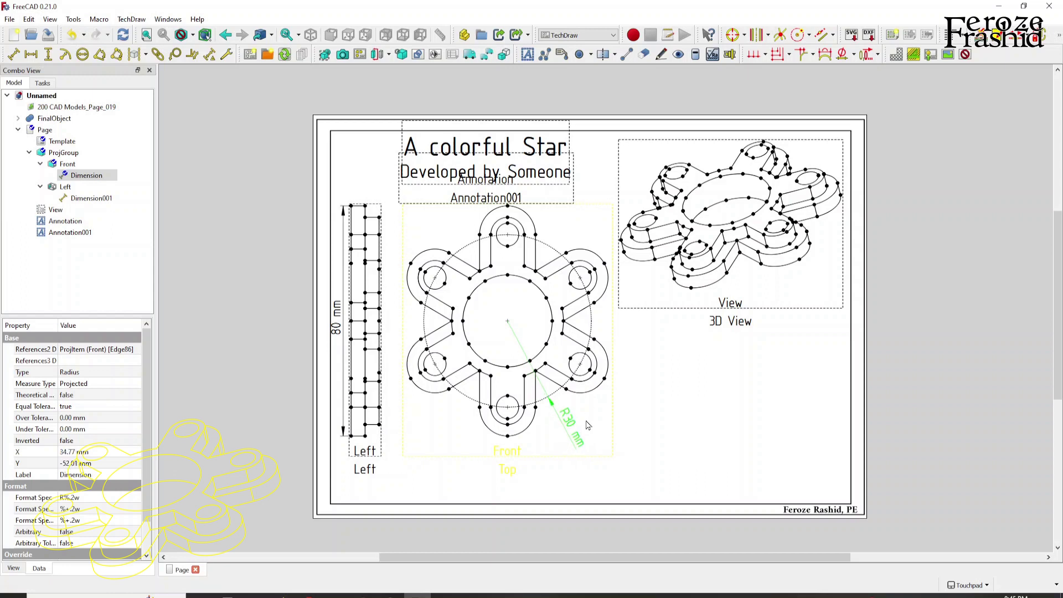
left_click(964, 60)
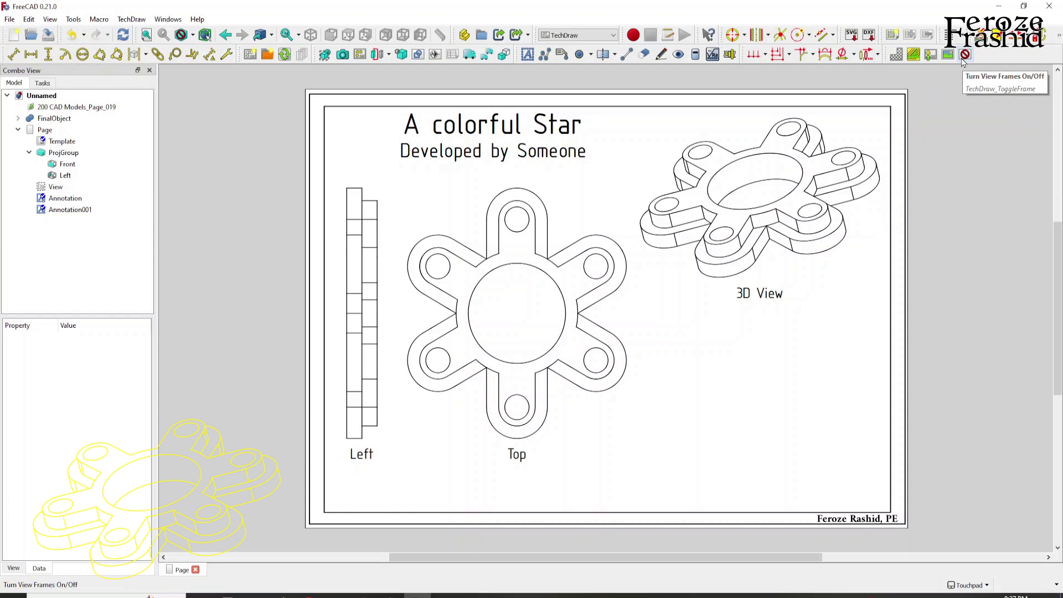
Open Edit > Preferences > TechDraw and browse the Templates folder for the default template.
left_click(964, 57)
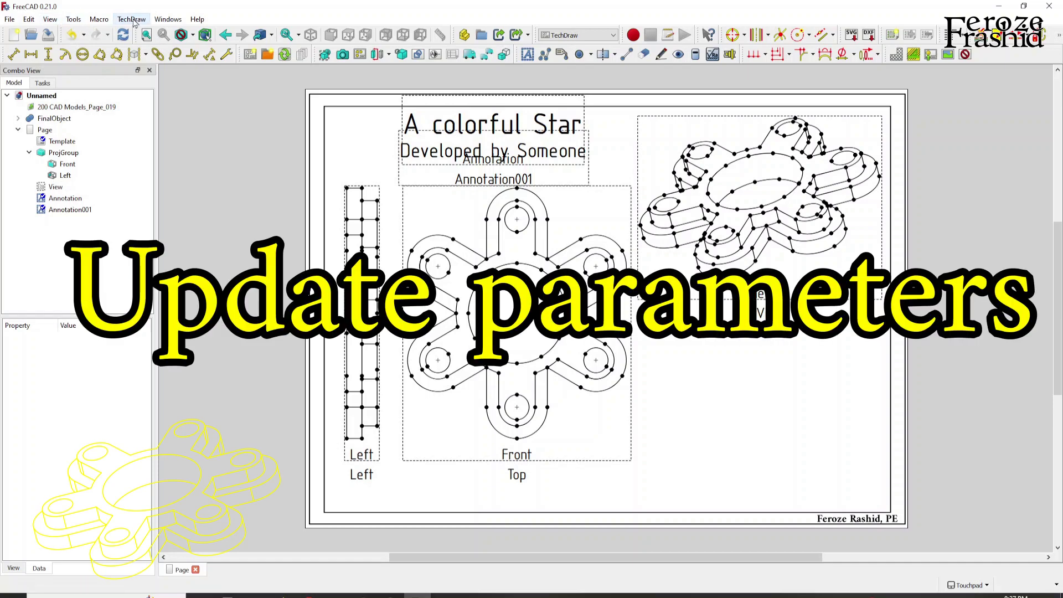
left_click(131, 20)
left_click(50, 274)
scroll(371, 428, "down", 2)
left_click(371, 465)
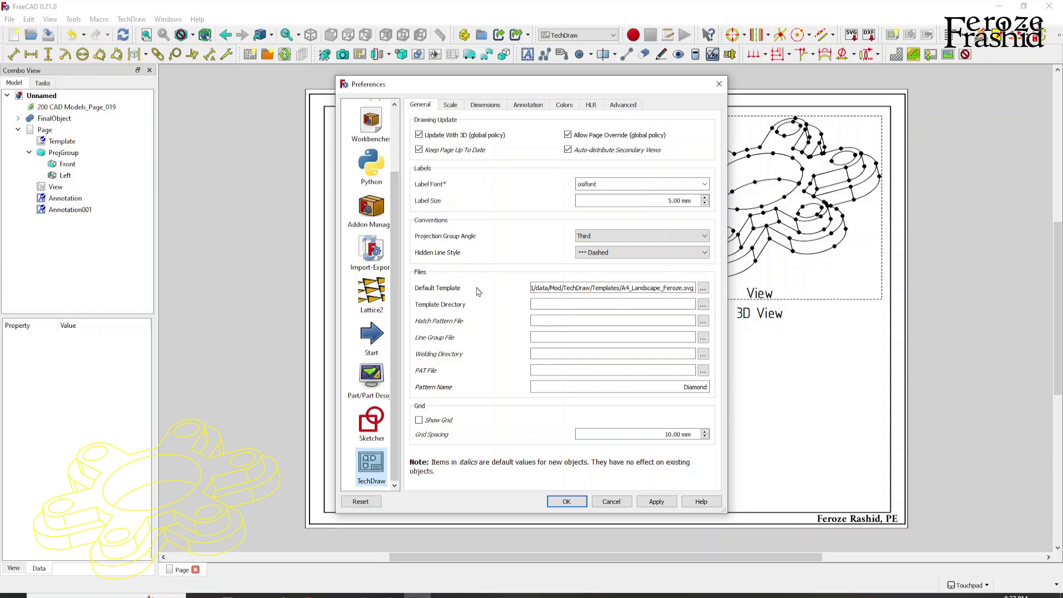
left_click(626, 304)
left_click(704, 289)
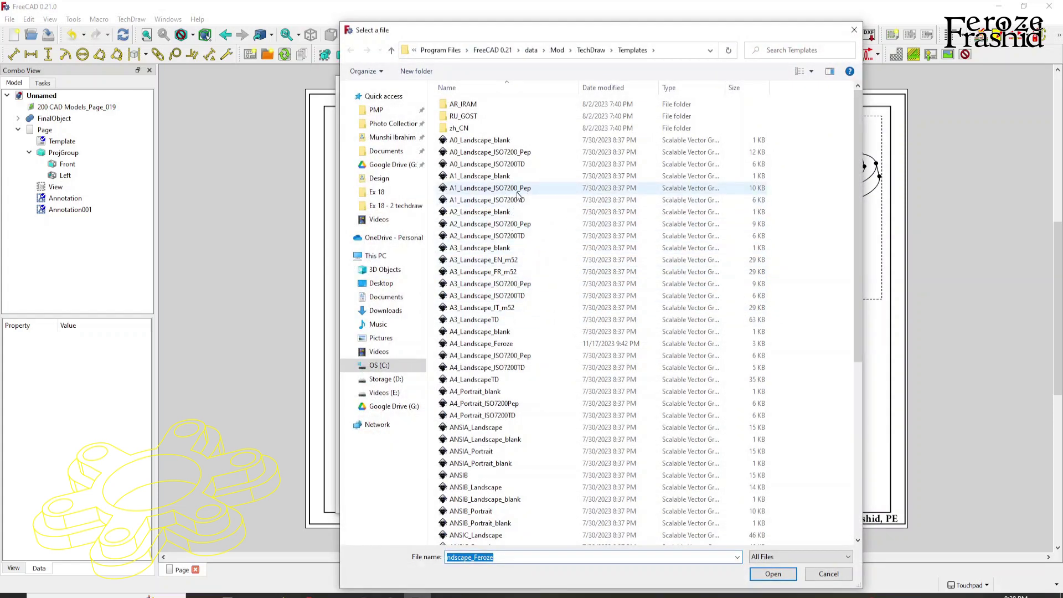
left_click(515, 249)
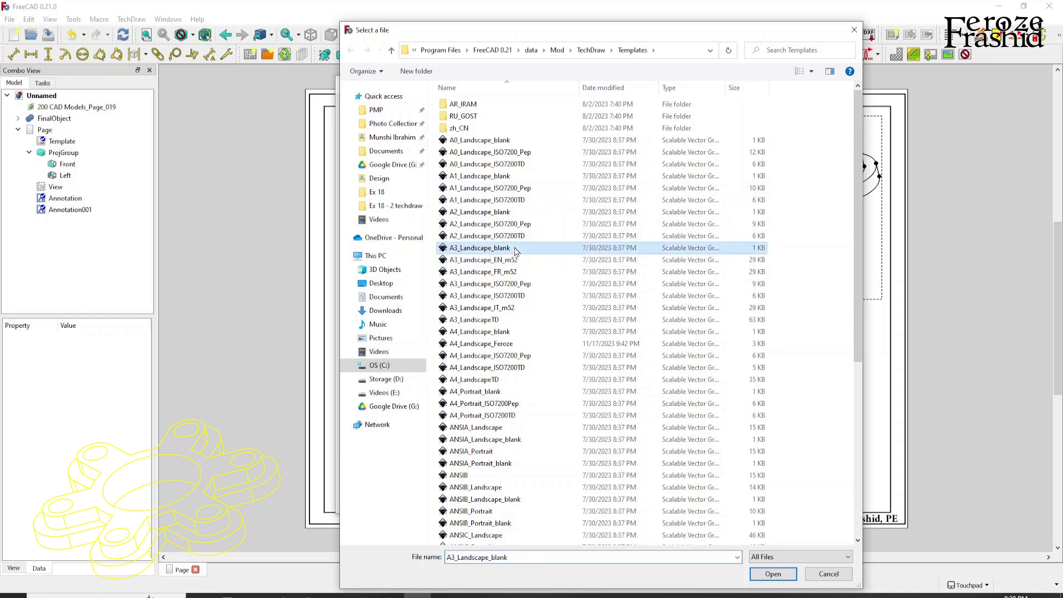
right_click(515, 251)
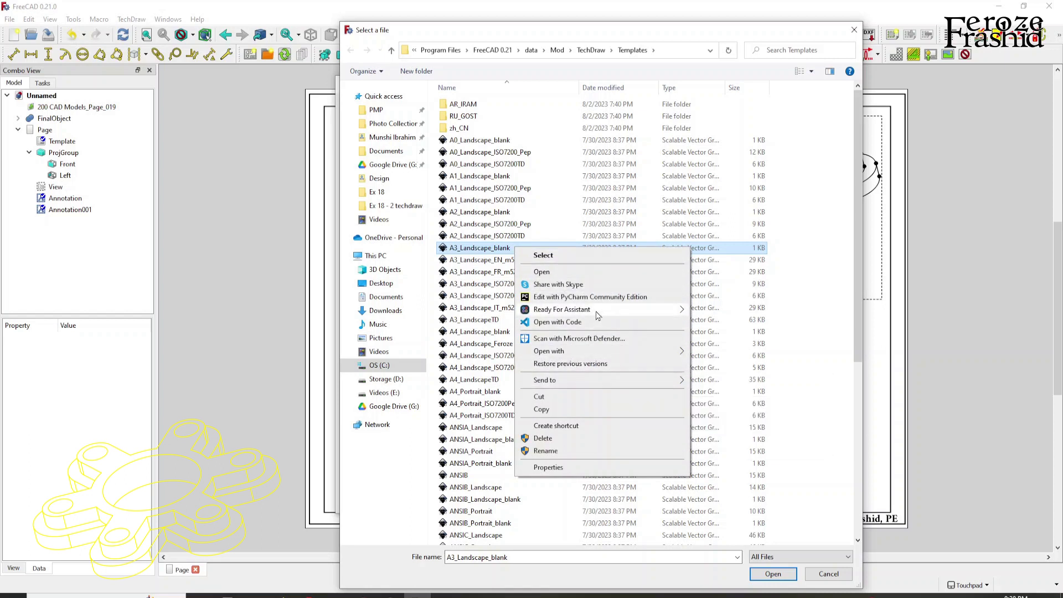
mouse_move(576, 381)
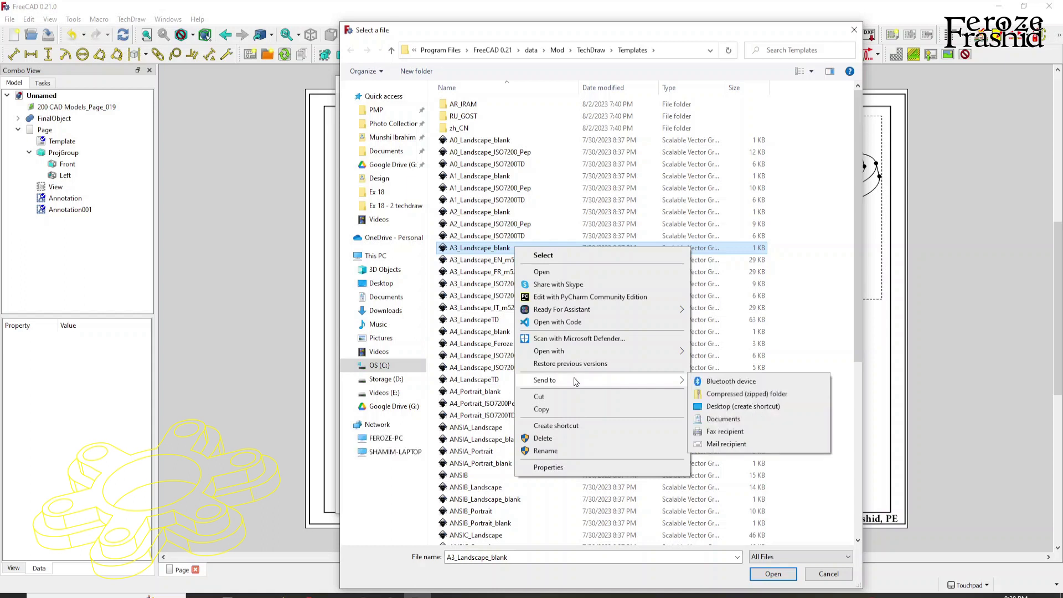
mouse_move(576, 351)
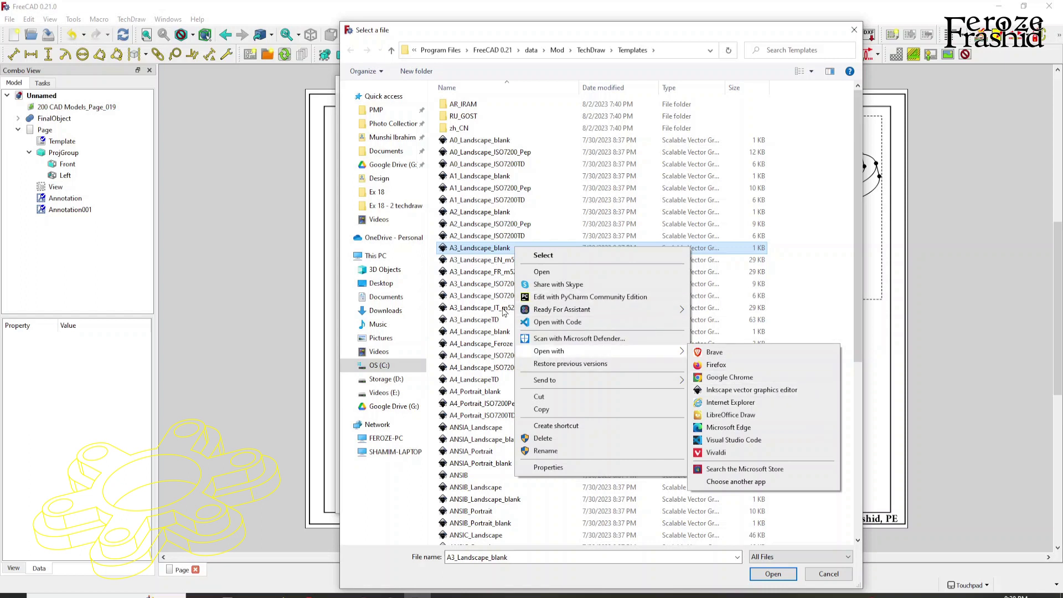
left_click(504, 309)
left_click(502, 343)
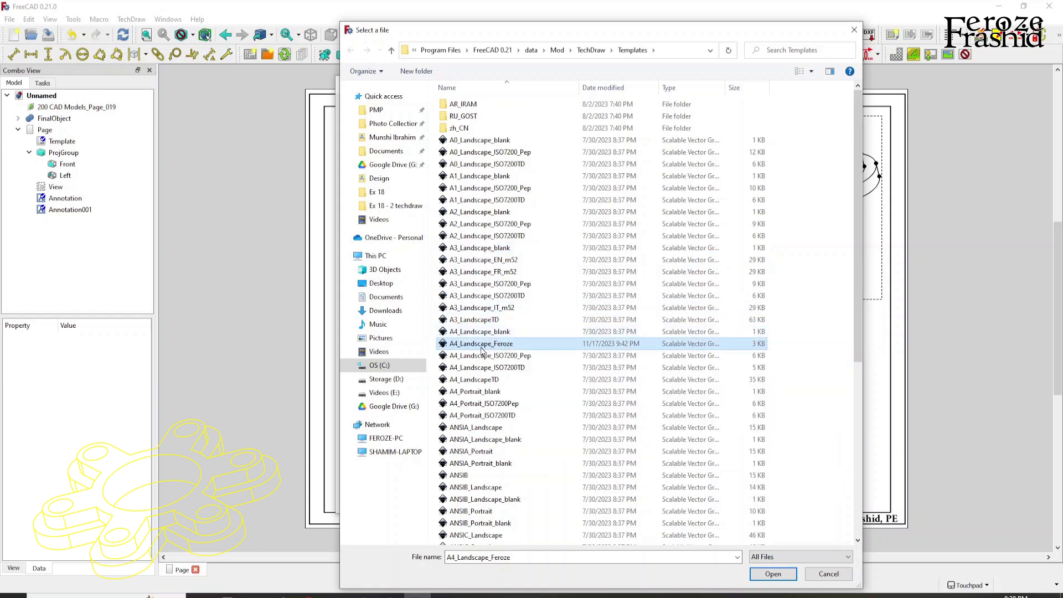
left_click(495, 332)
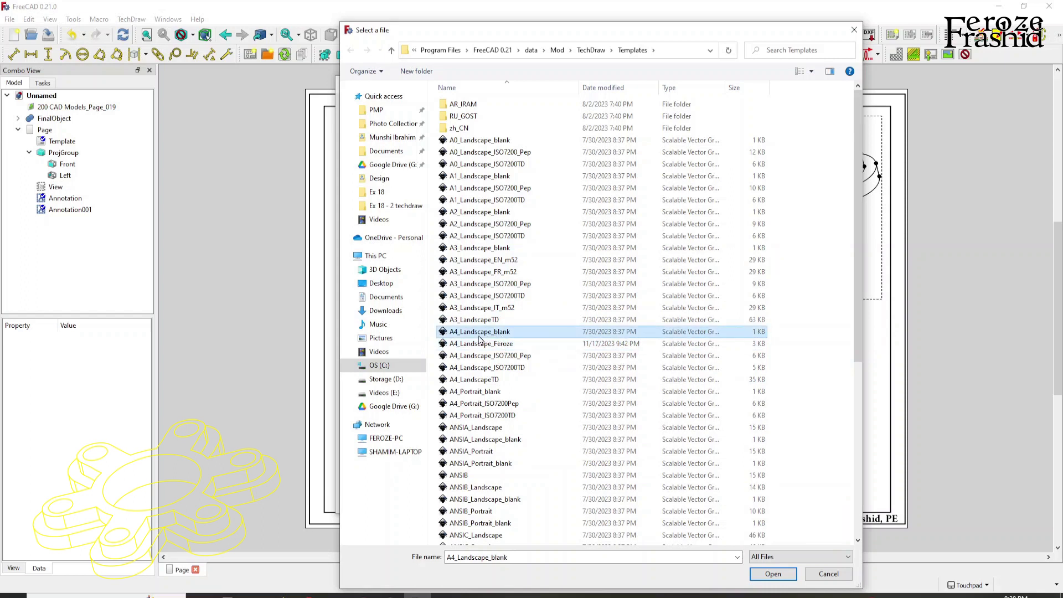
left_click(503, 344)
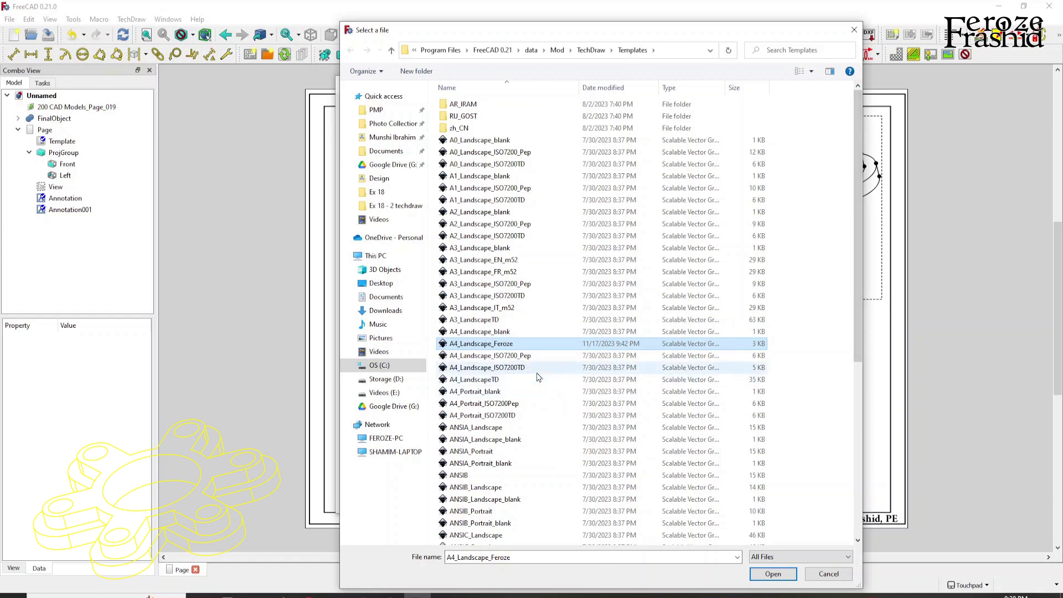
left_click(773, 574)
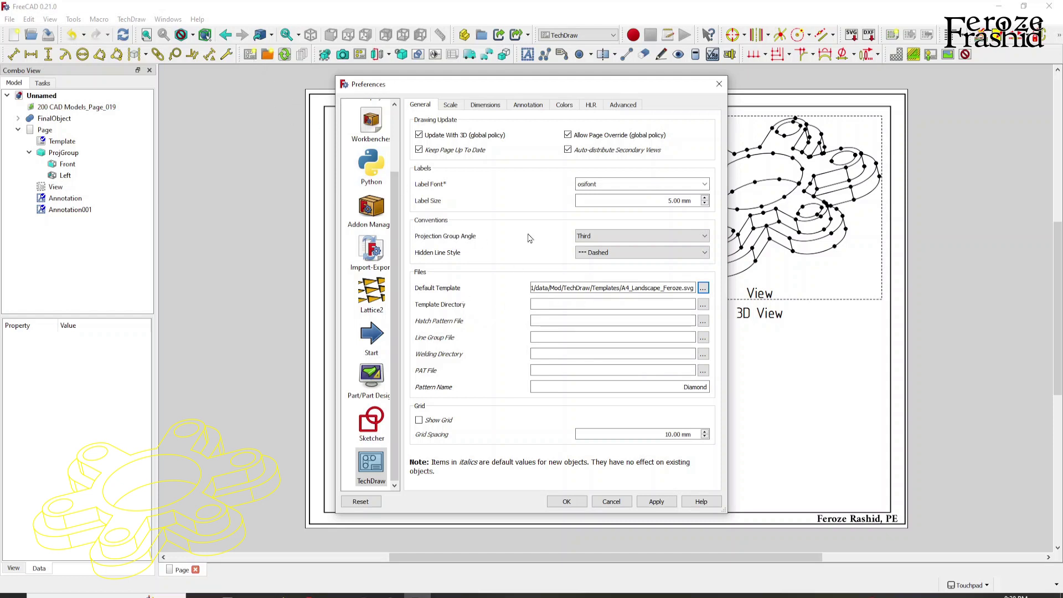
Keep the ISO Oriented dimension standard and enter 0 as the ISO extension gap factor.
left_click(451, 107)
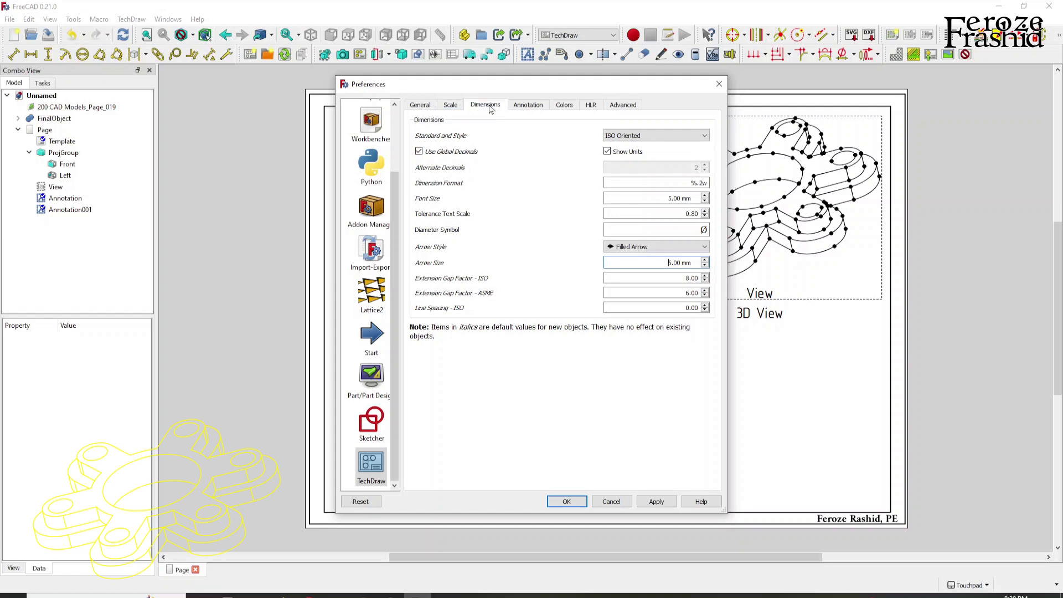
left_click(637, 135)
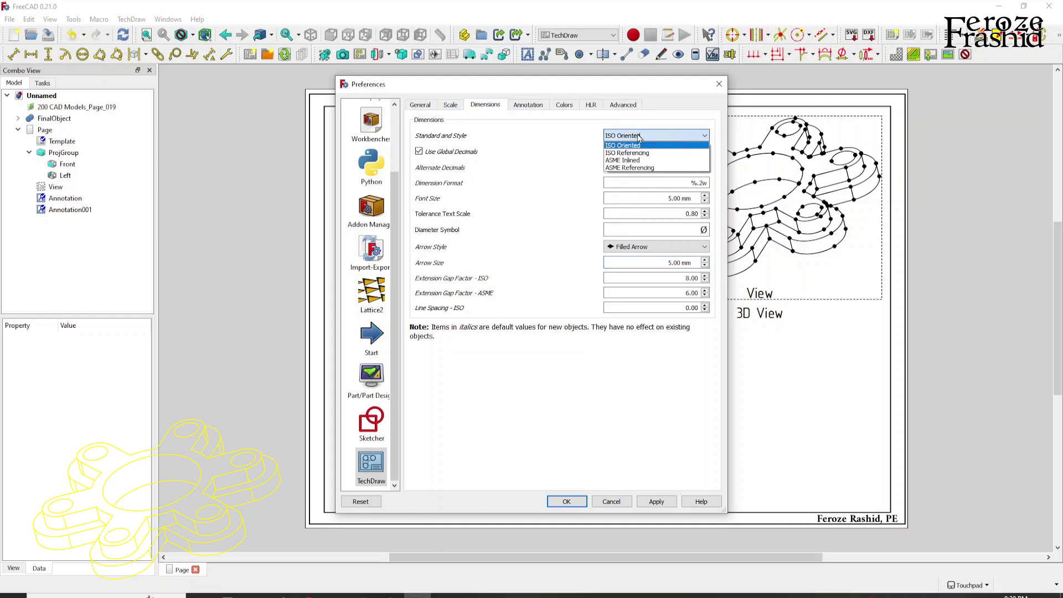
left_click(638, 138)
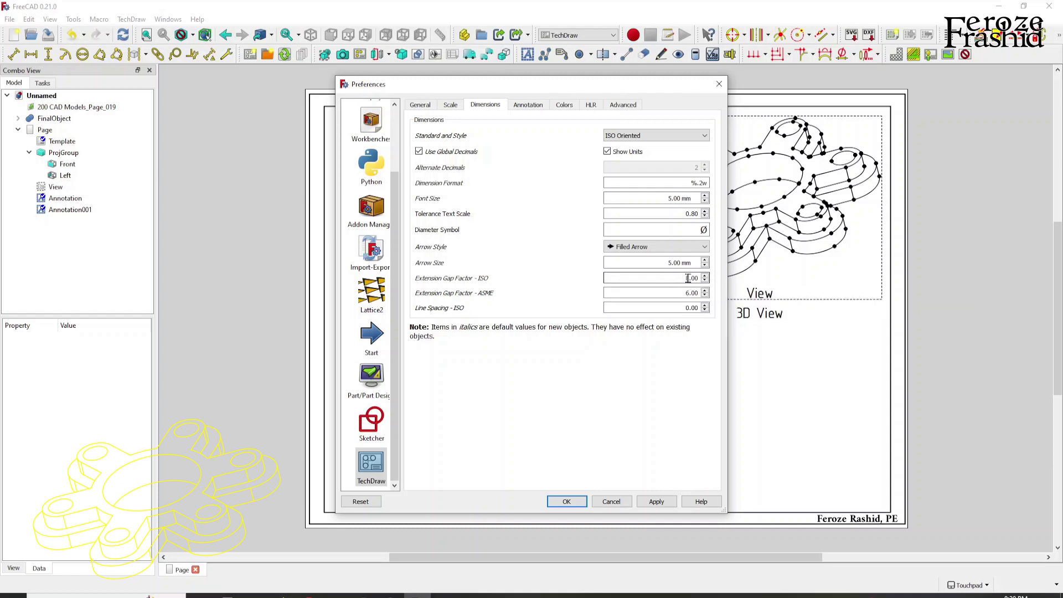
type("0")
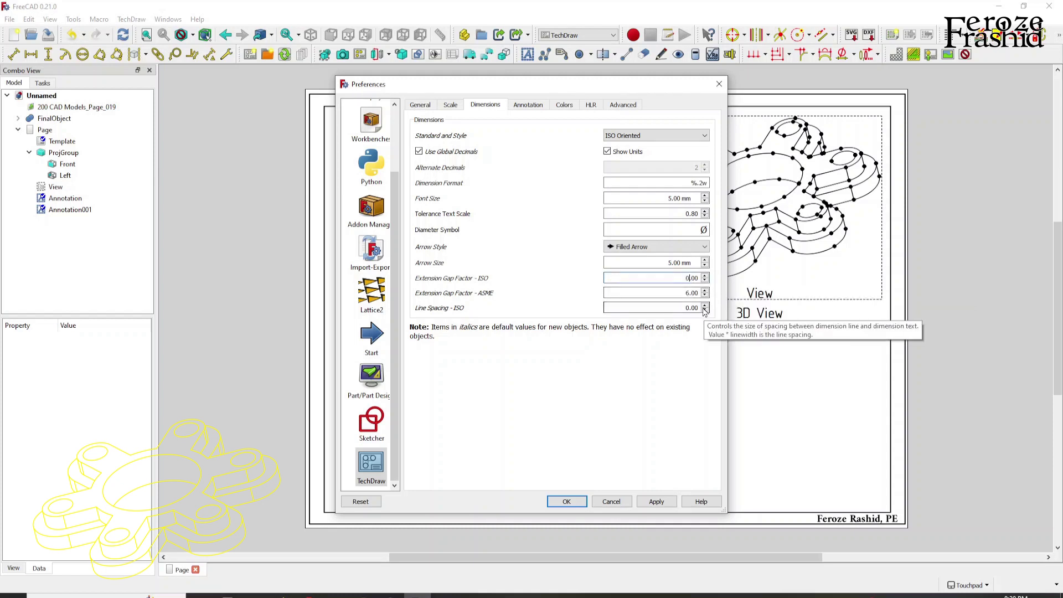
Close the preferences, then dimension the top-to-bottom hole centres as Ø60, placed right of the Top view.
left_click(565, 501)
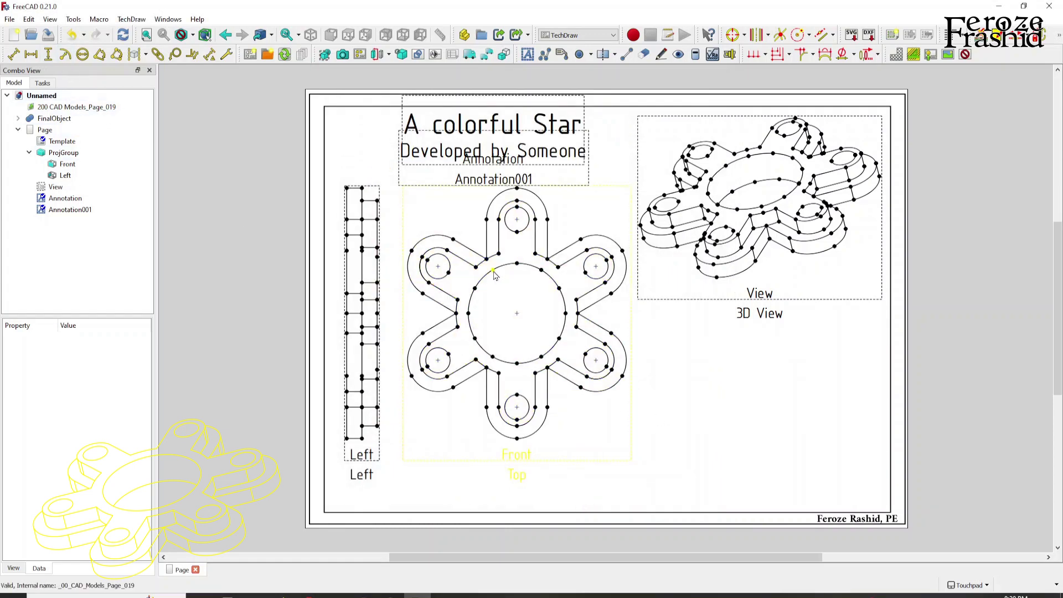
left_click(517, 220)
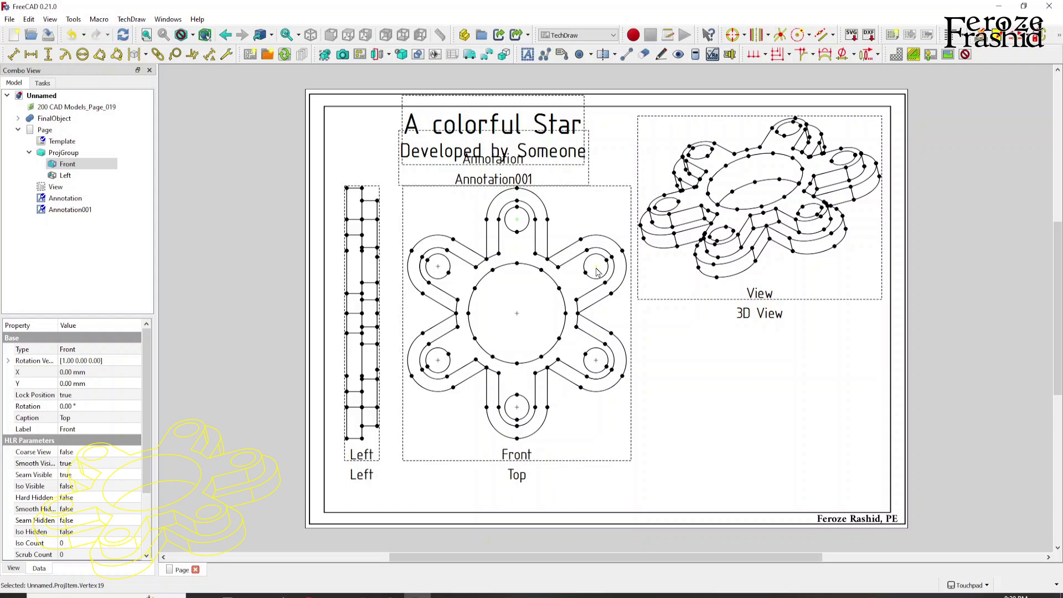
left_click(517, 407, "ctrl")
left_click(48, 53)
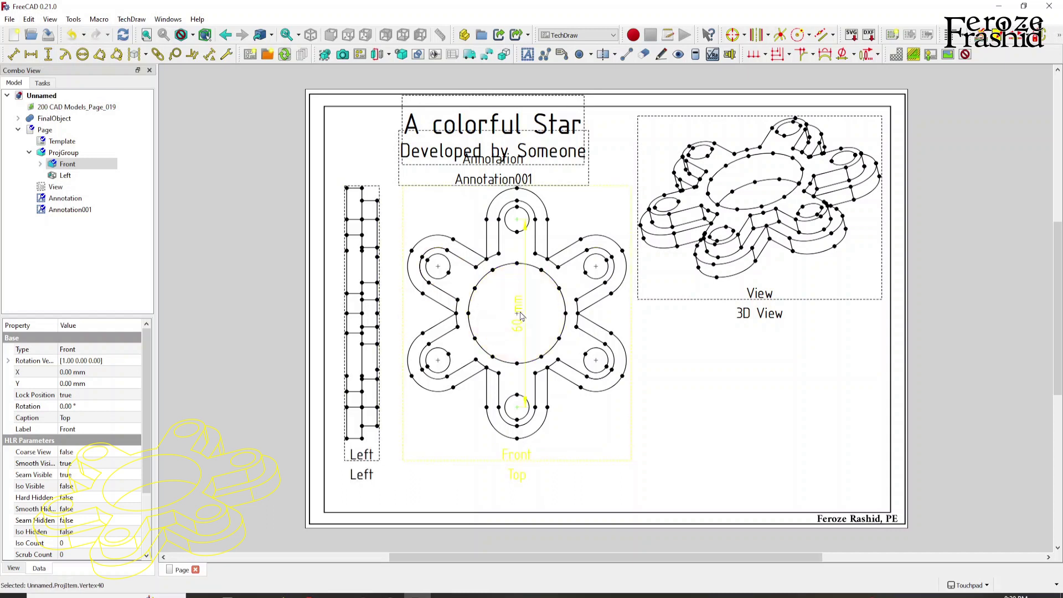
left_click_drag(521, 317, 628, 323)
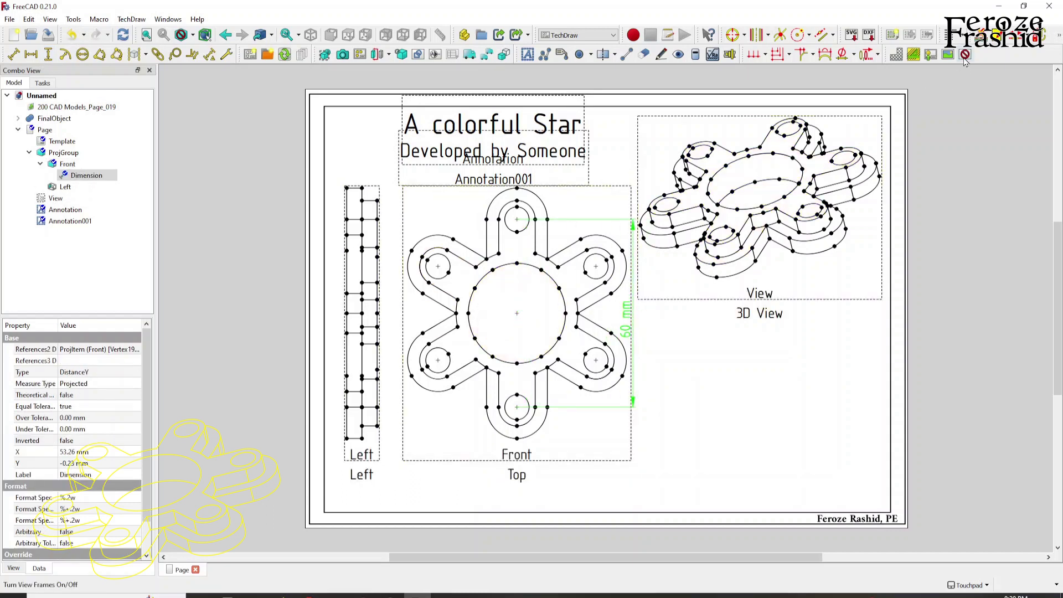
left_click(842, 55)
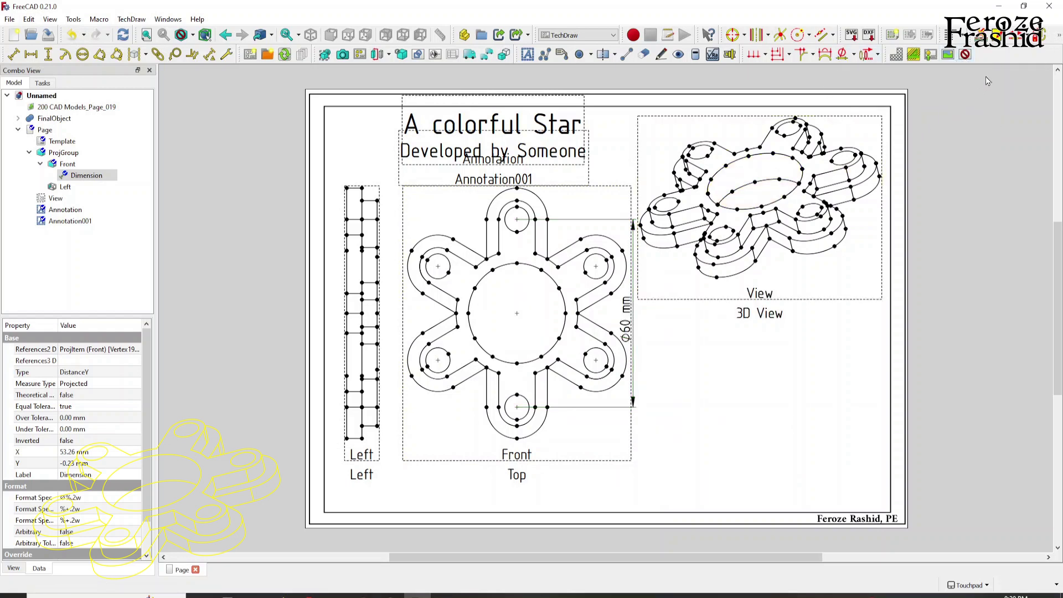
Dimension the Left view's full height as 80 mm from its top to bottom corner, placed to its left.
left_click(967, 56)
scroll(603, 310, "up", 3)
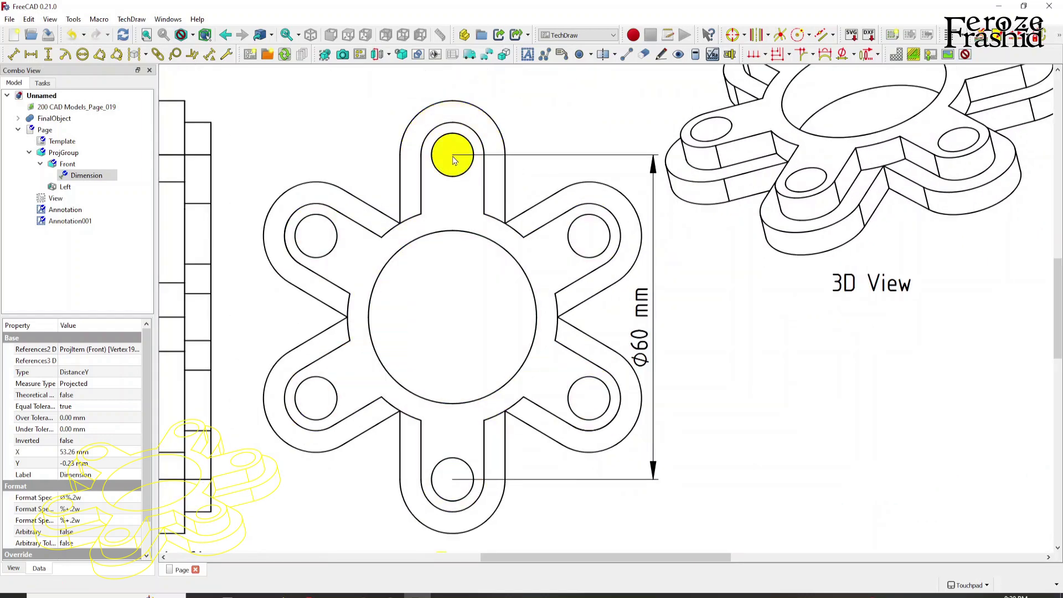
scroll(554, 349, "down", 2)
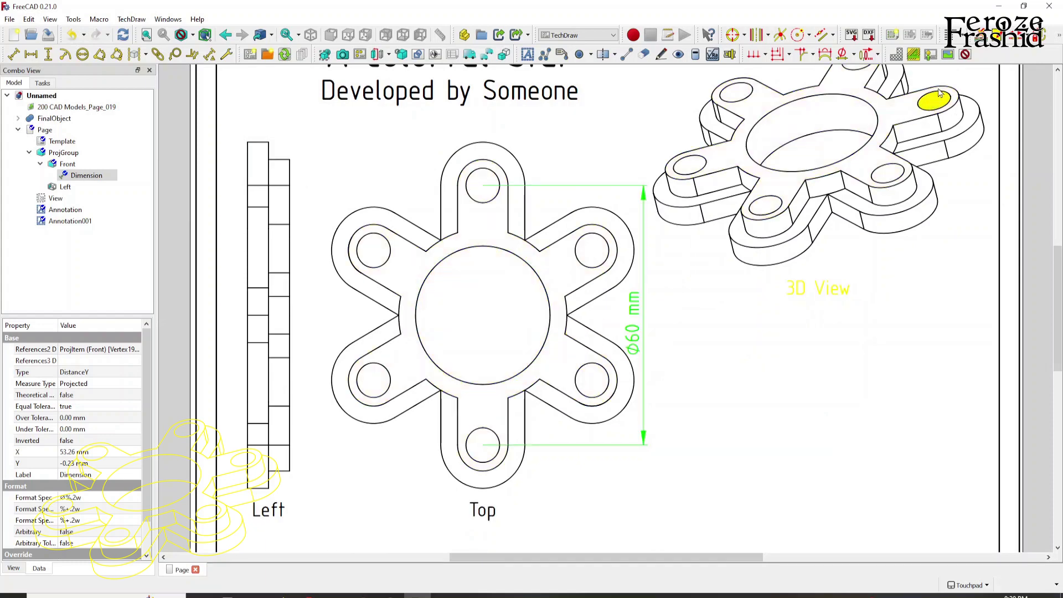
left_click(949, 54)
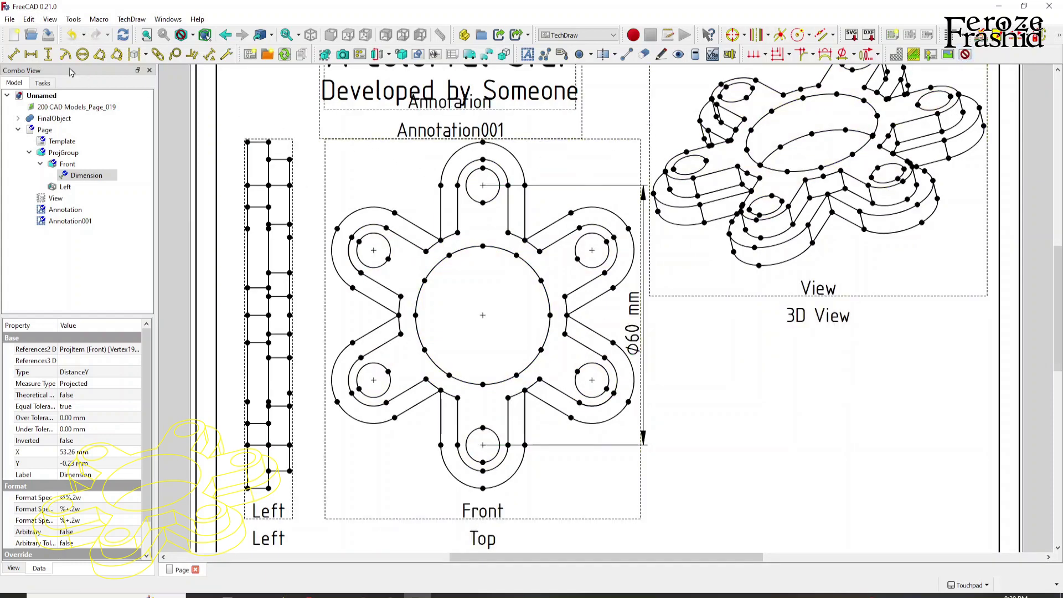
left_click(248, 143)
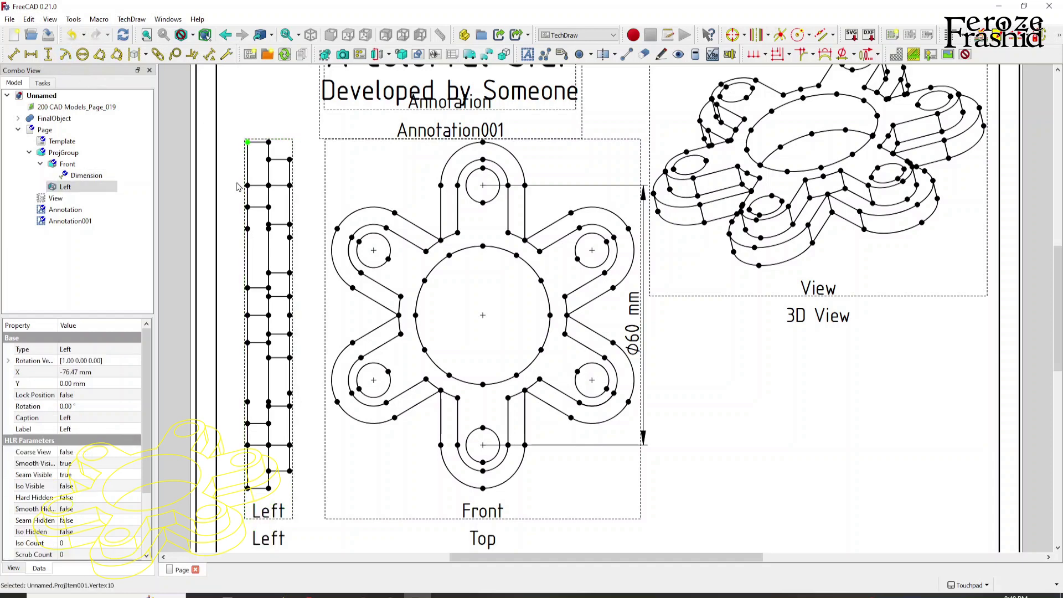
left_click(247, 488, "ctrl")
left_click(49, 53)
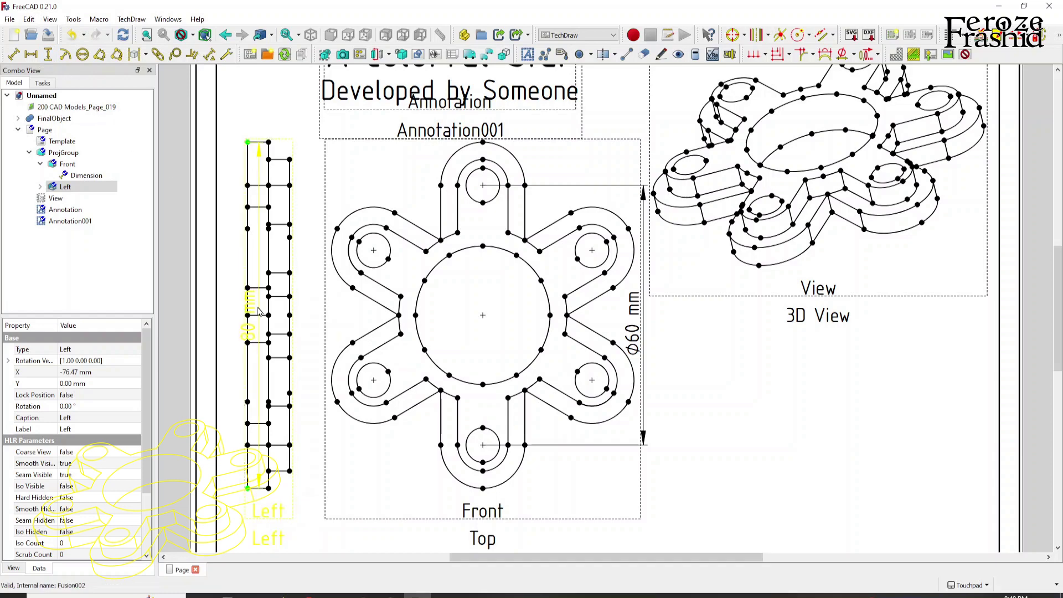
left_click_drag(259, 311, 224, 313)
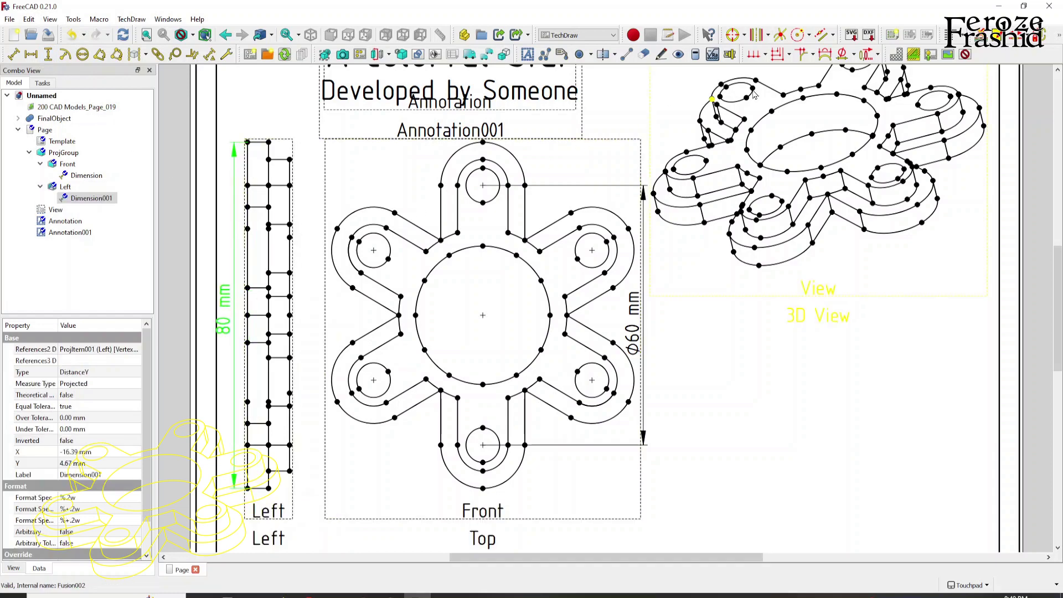
Hide the view frames, labels and vertex dots, then zoom to check the drawing.
left_click(965, 53)
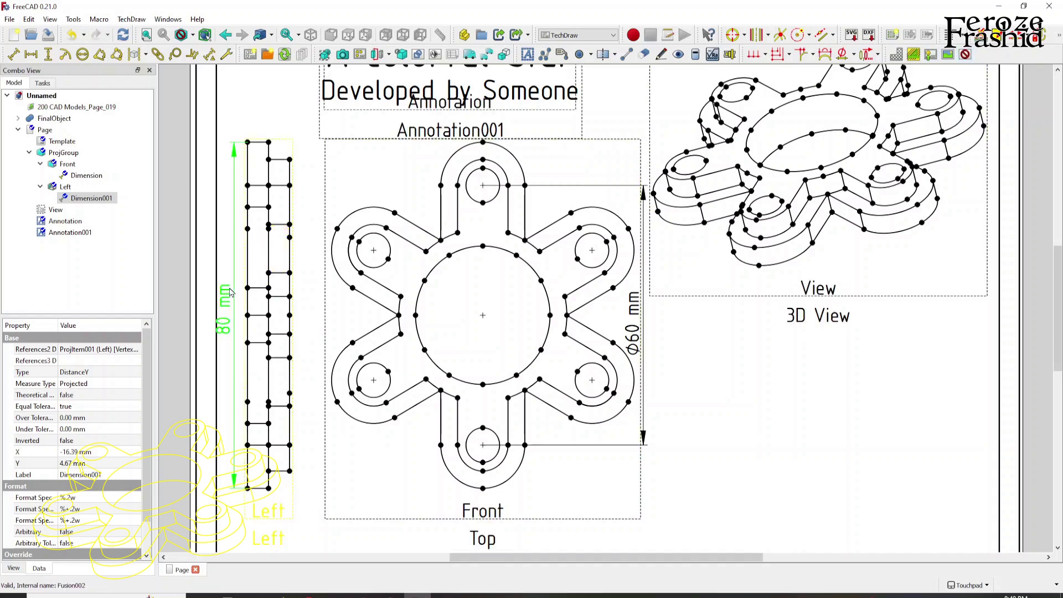
left_click(965, 54)
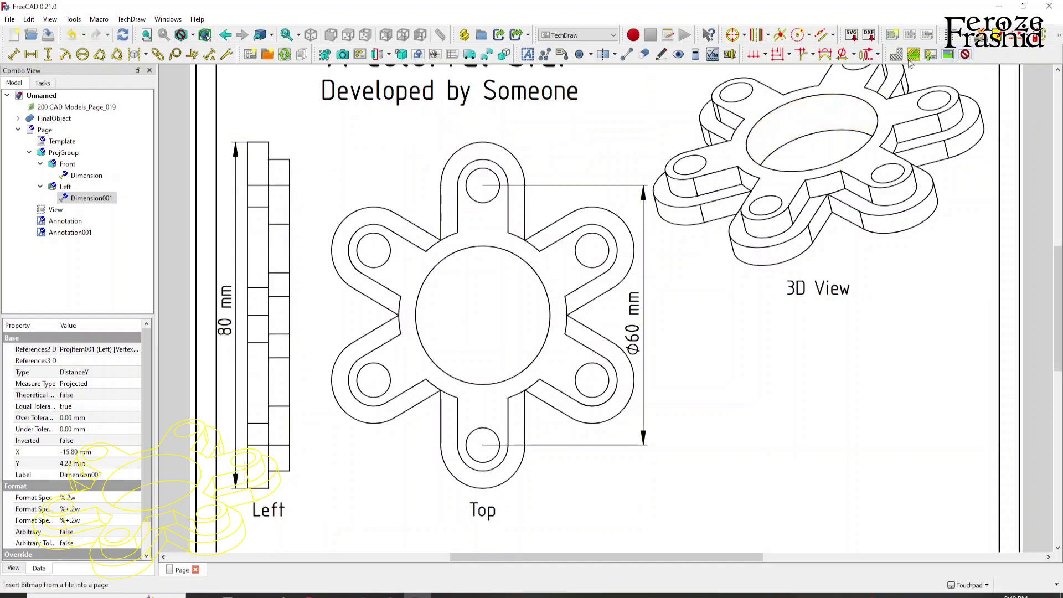
scroll(605, 295, "up", 4)
scroll(605, 295, "down", 5)
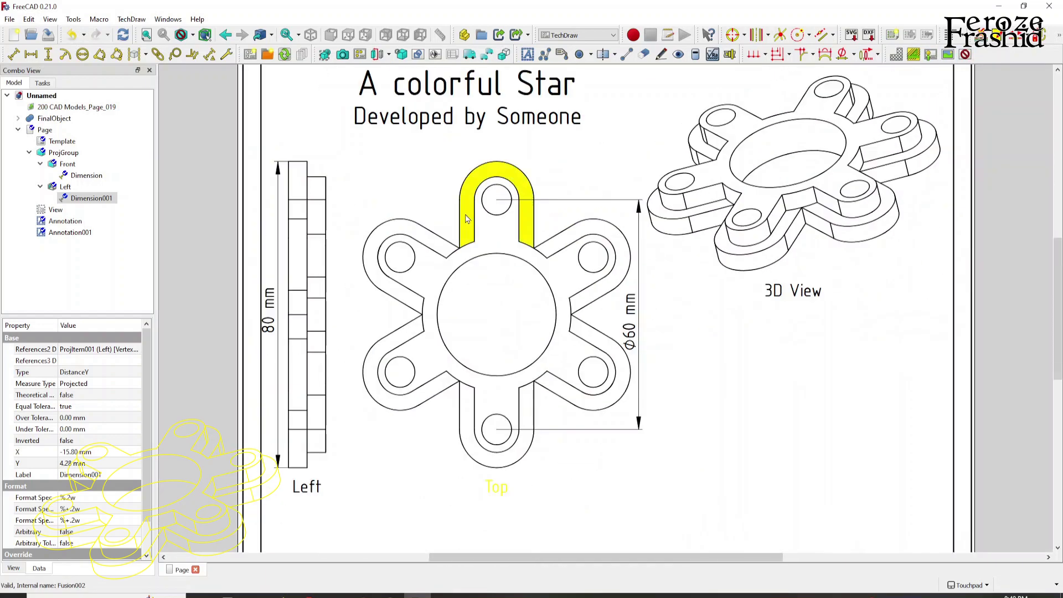
scroll(258, 209, "up", 3)
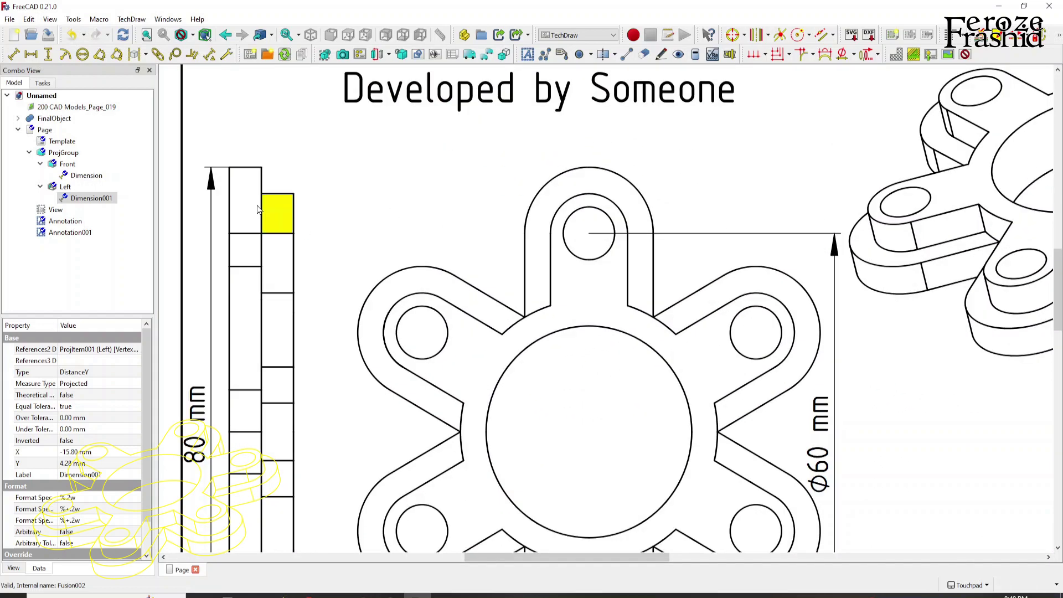
scroll(258, 209, "down", 2)
scroll(351, 230, "up", 4)
scroll(490, 255, "up", 2)
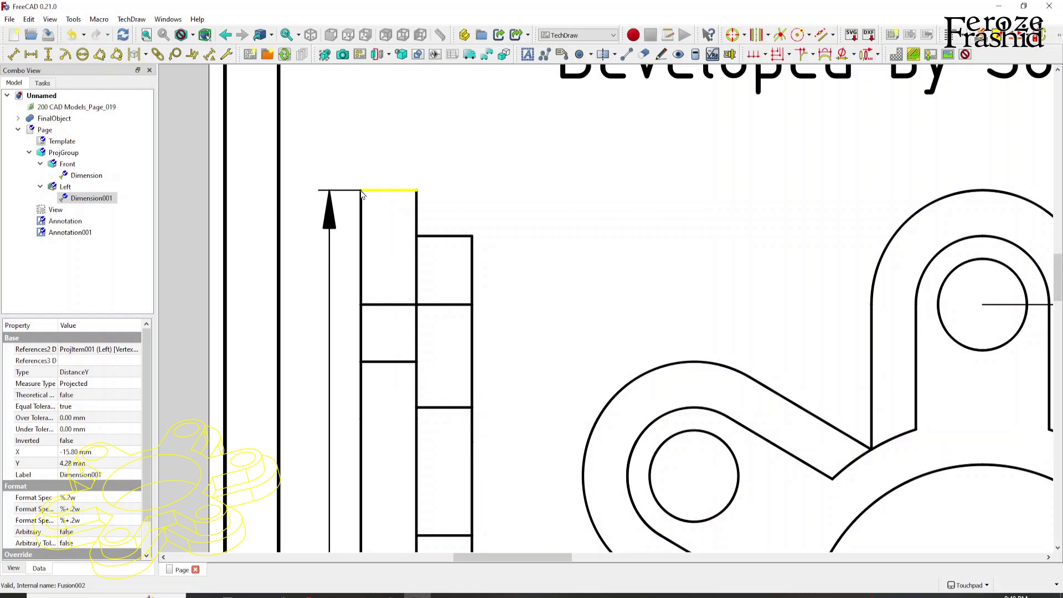
scroll(332, 183, "down", 5)
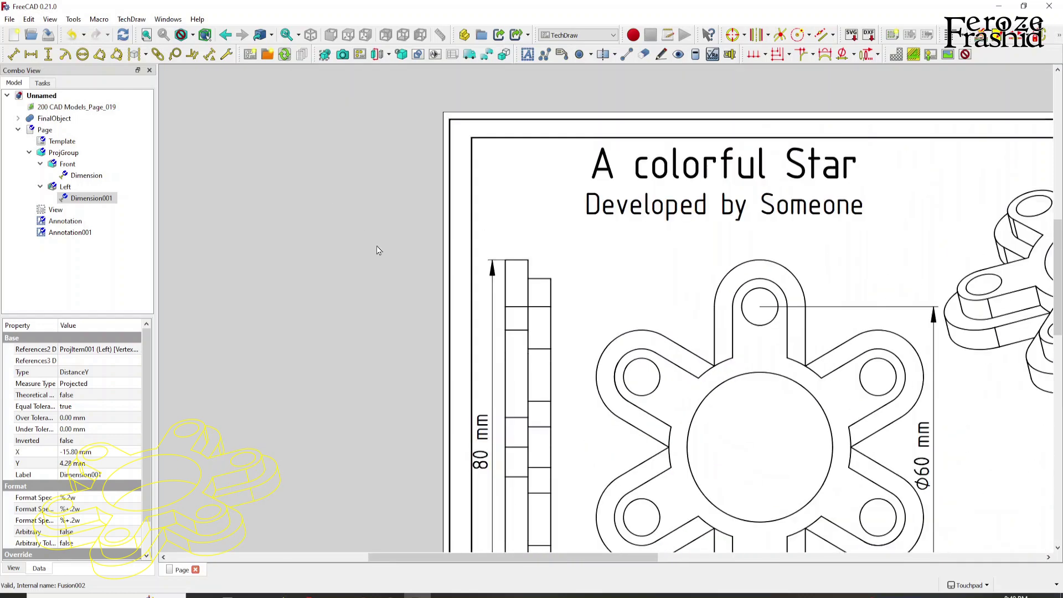
scroll(378, 250, "down", 4)
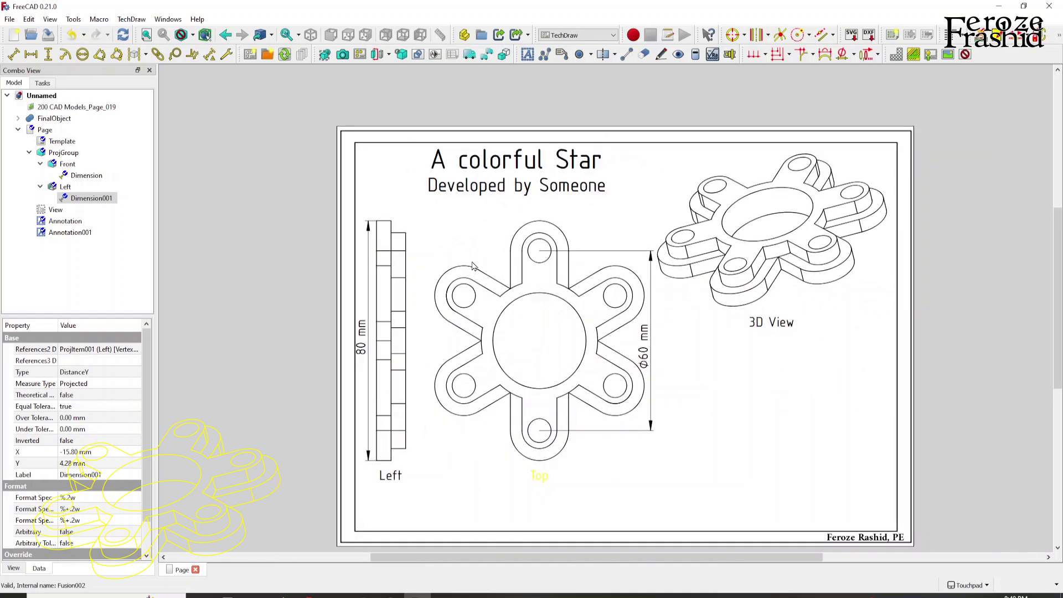
In Edit > Preferences, change TechDraw's Extension Gap Factor - ISO to 8.00, apply it and close.
left_click(50, 20)
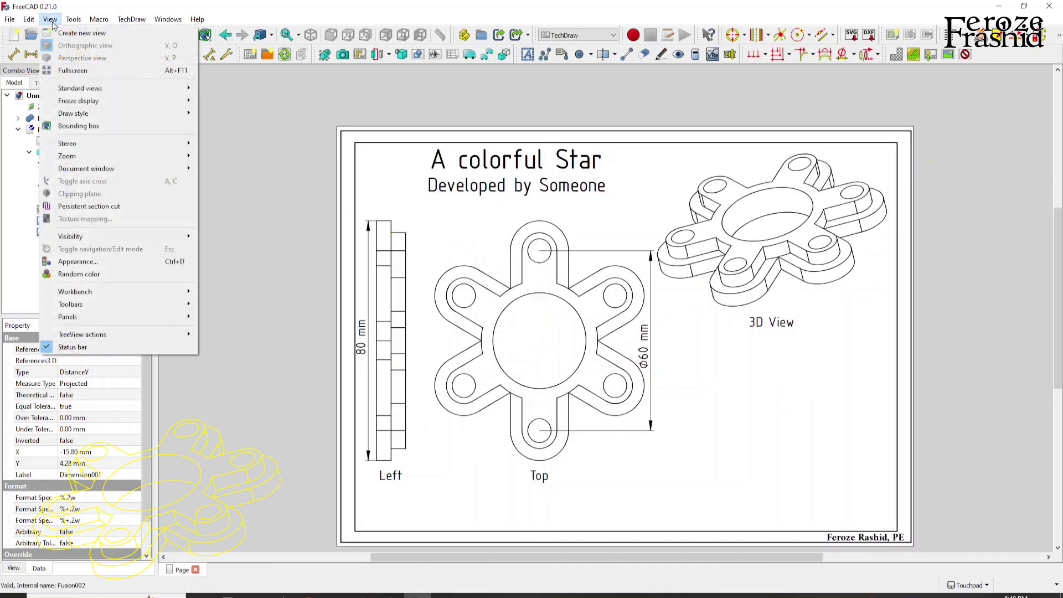
mouse_move(29, 19)
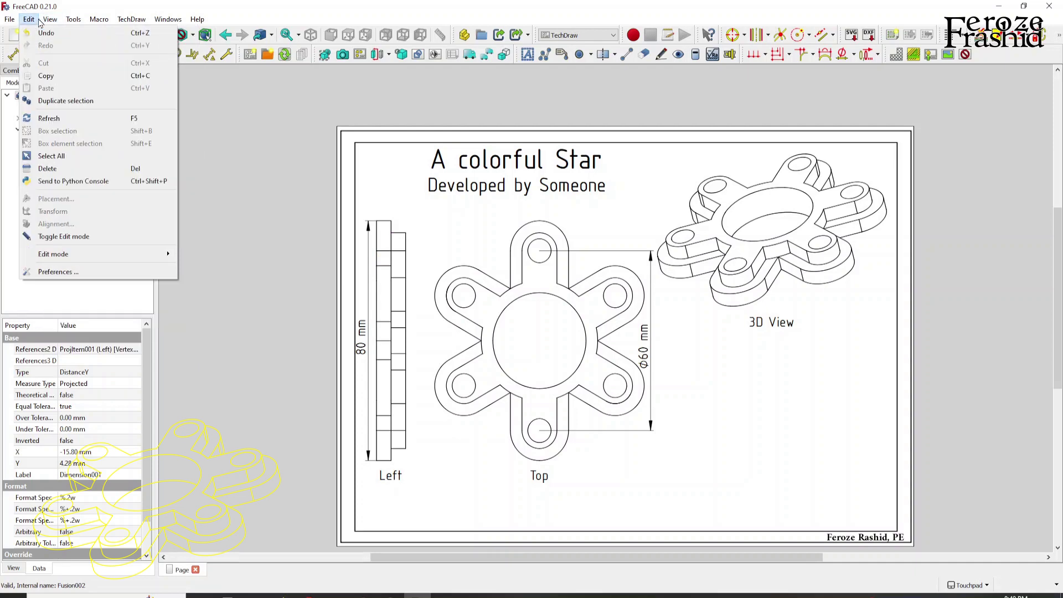
left_click(78, 274)
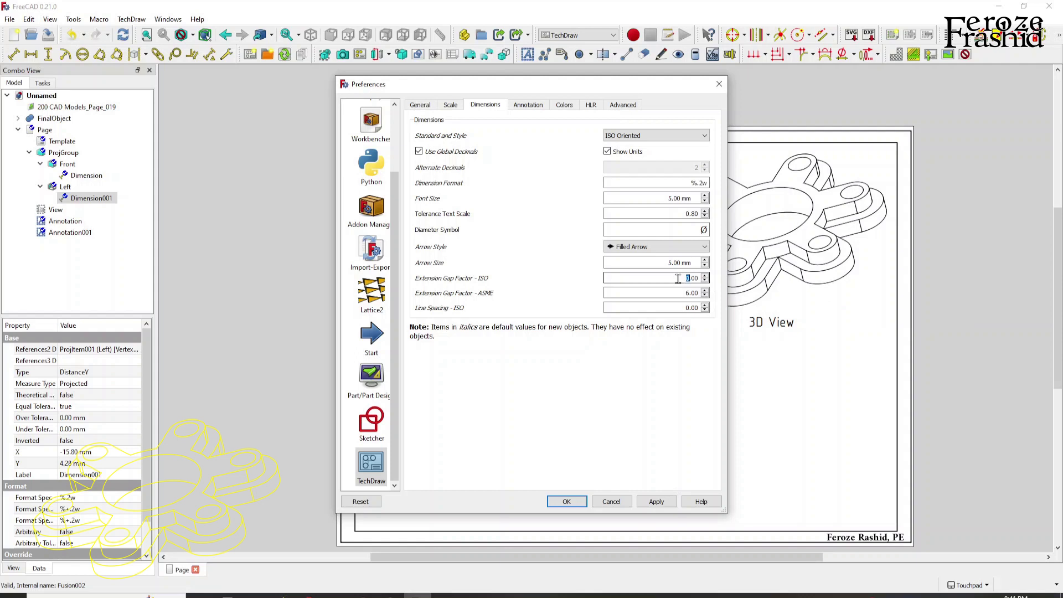
left_click(655, 501)
left_click(571, 502)
Show the view frames and add a 72 mm vertical dimension along the Left view's right corners, placed right.
left_click(965, 54)
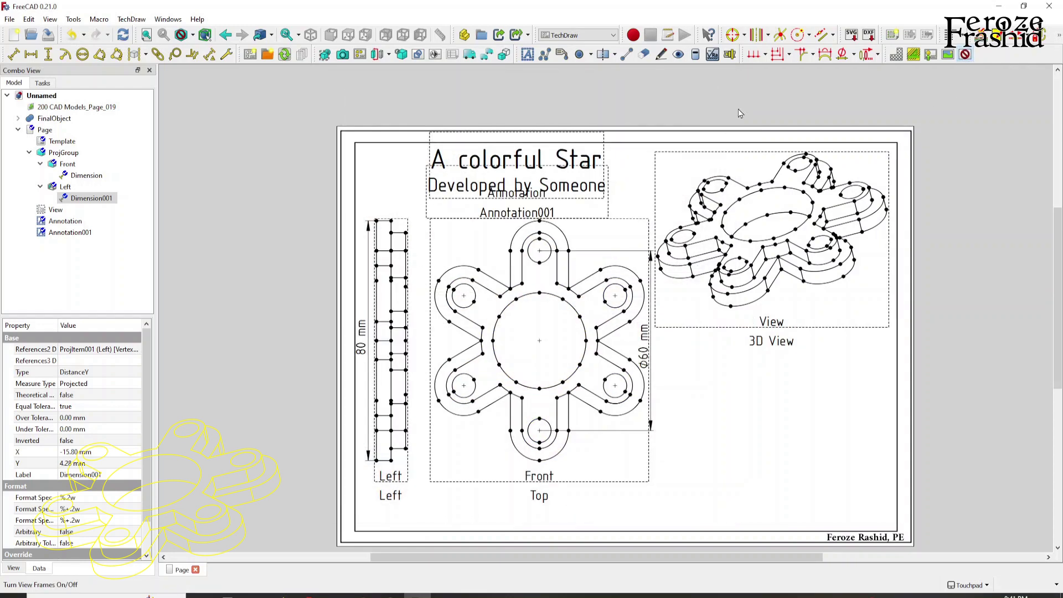
left_click(63, 56)
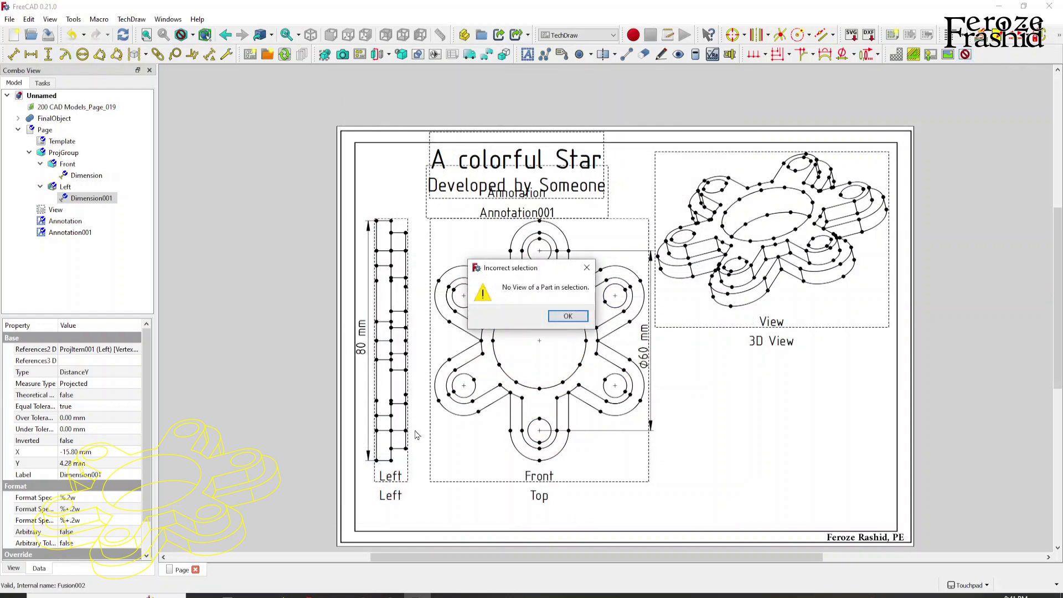
left_click(568, 319)
left_click(406, 233)
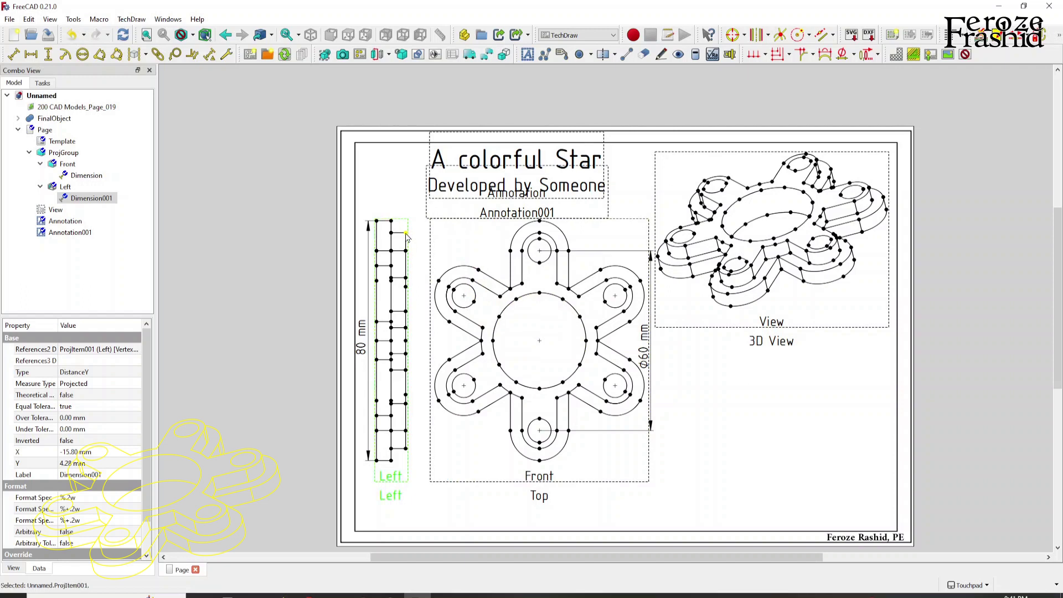
left_click(406, 449, "ctrl")
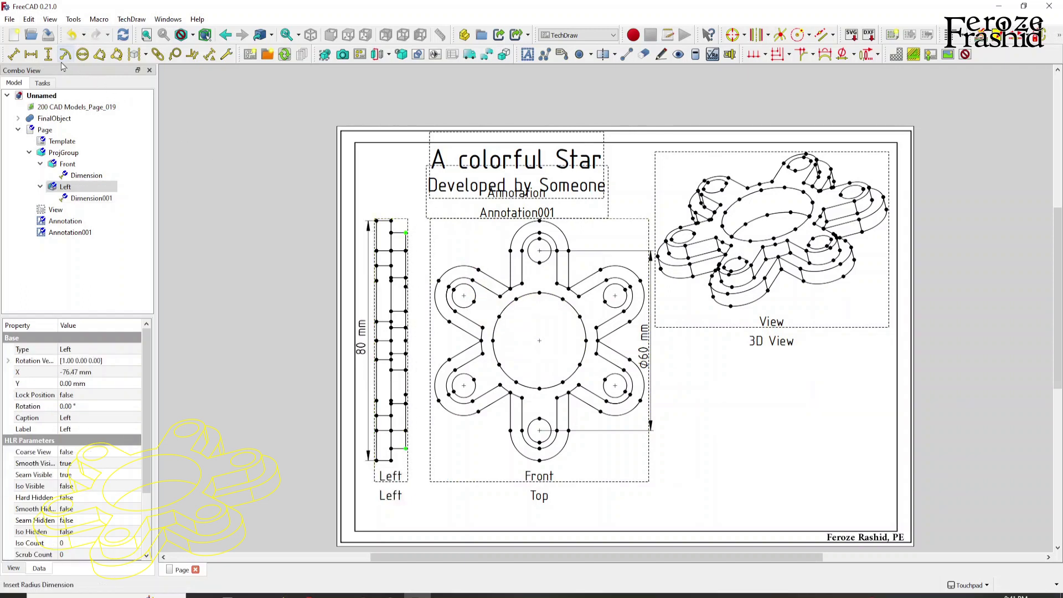
left_click(48, 54)
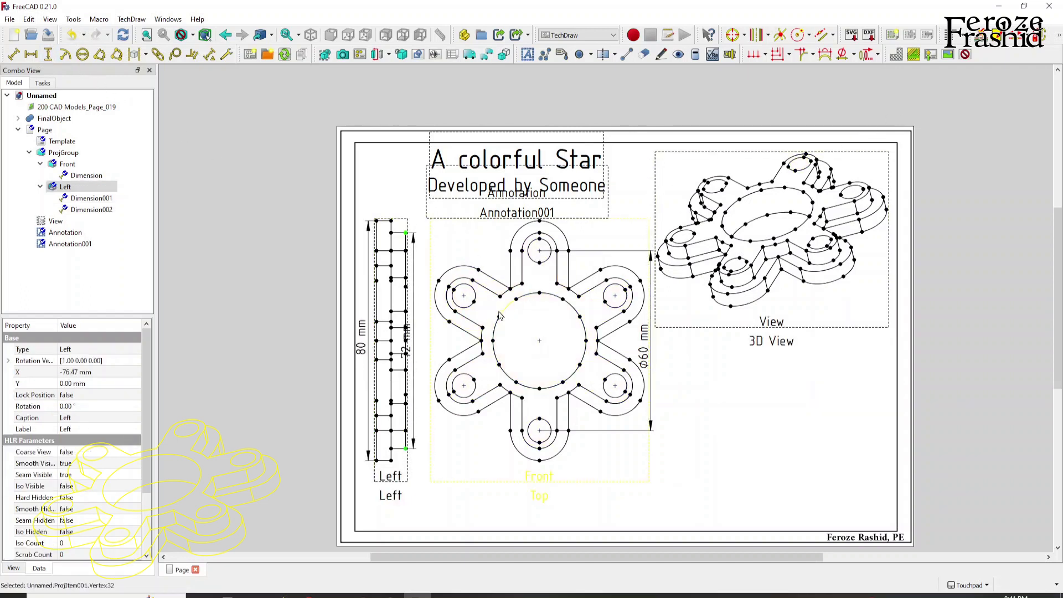
left_click_drag(410, 347, 427, 346)
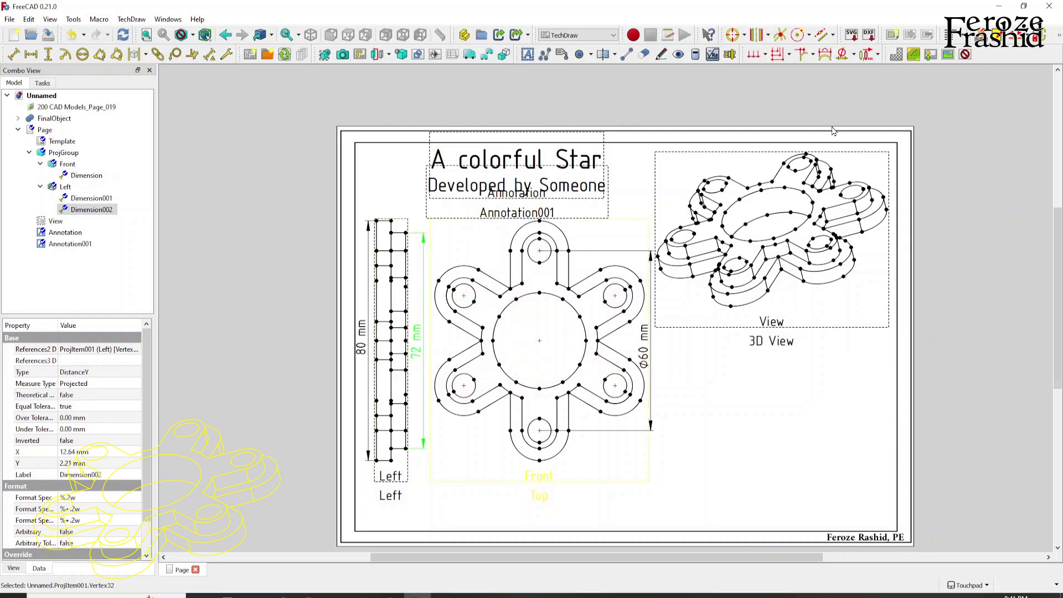
Hide the view frames again and deselect the 72 mm dimension.
left_click(966, 54)
scroll(610, 303, "up", 1)
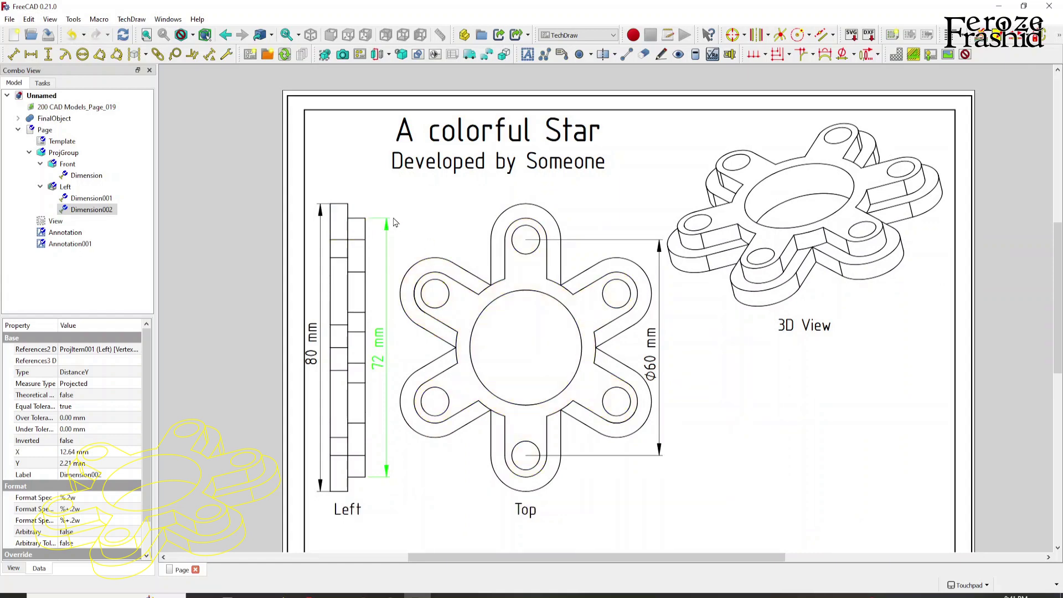
left_click(373, 233)
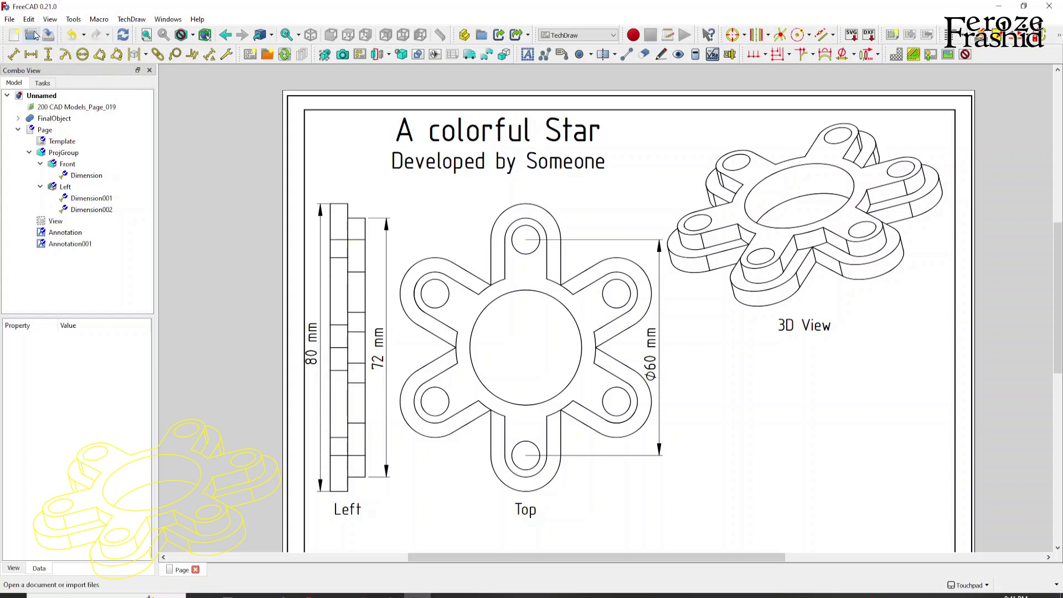
Reopen the TechDraw preferences and review the Dimensions, Annotation and Colors pages.
left_click(48, 21)
mouse_move(29, 20)
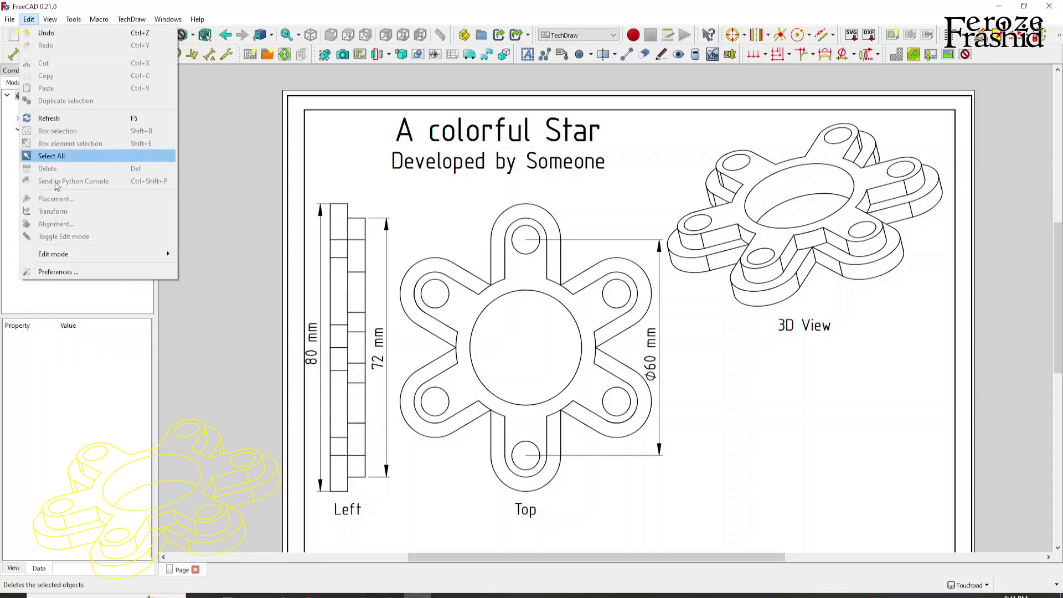
left_click(61, 272)
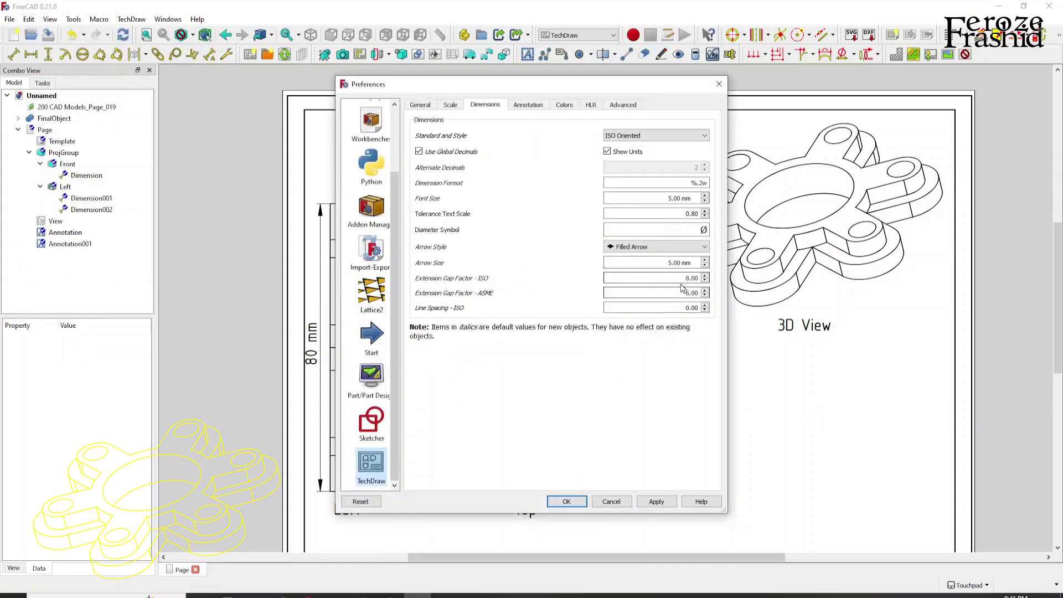
mouse_move(684, 283)
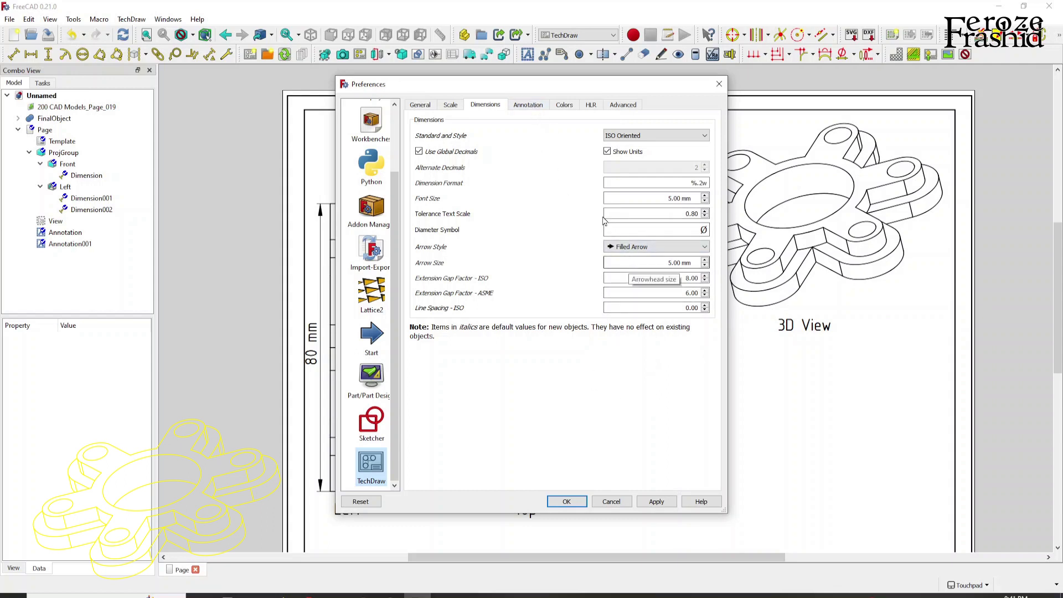
left_click(532, 108)
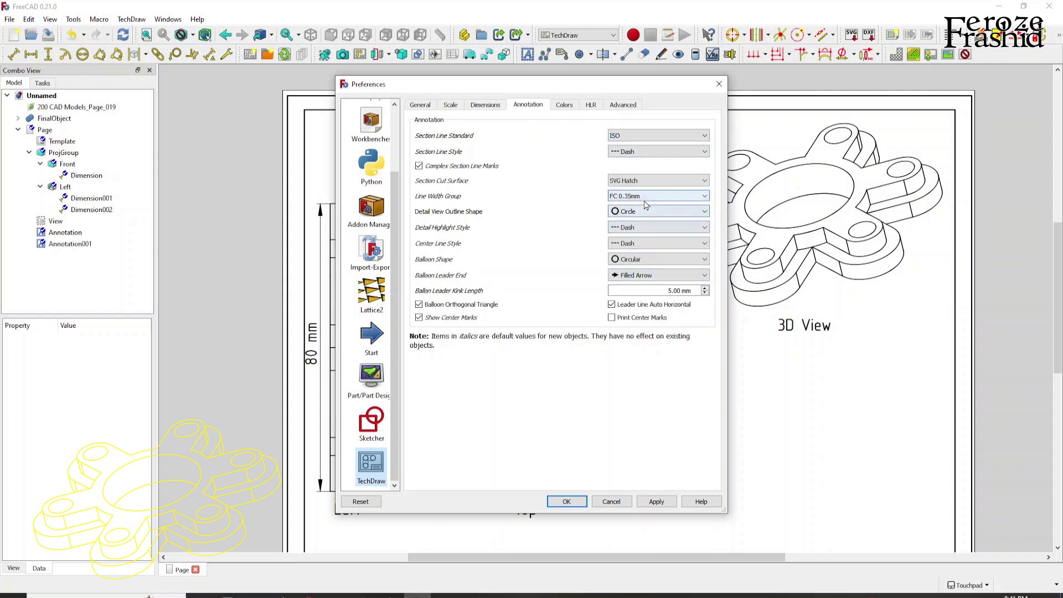
left_click(566, 106)
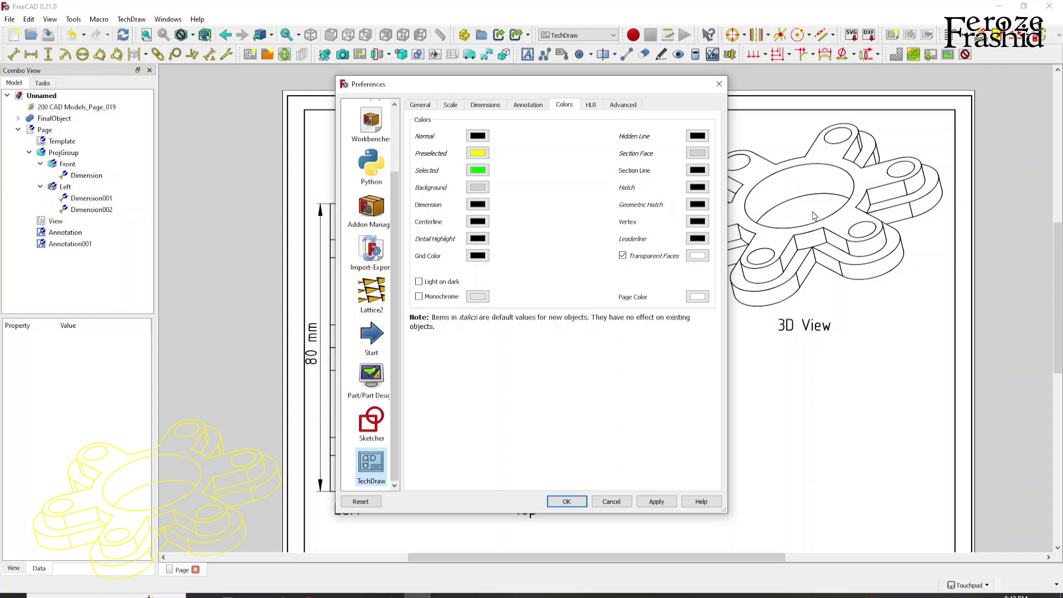
Move the Preferences dialog aside, revisit the Annotation and Dimensions pages, and close it with OK.
left_click_drag(681, 91, 554, 97)
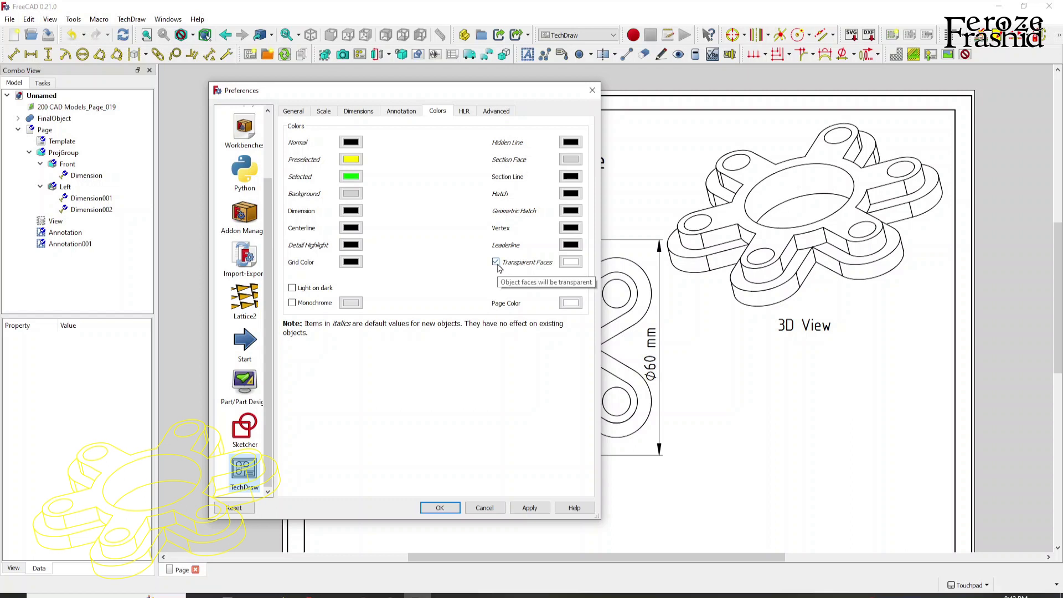
left_click(401, 111)
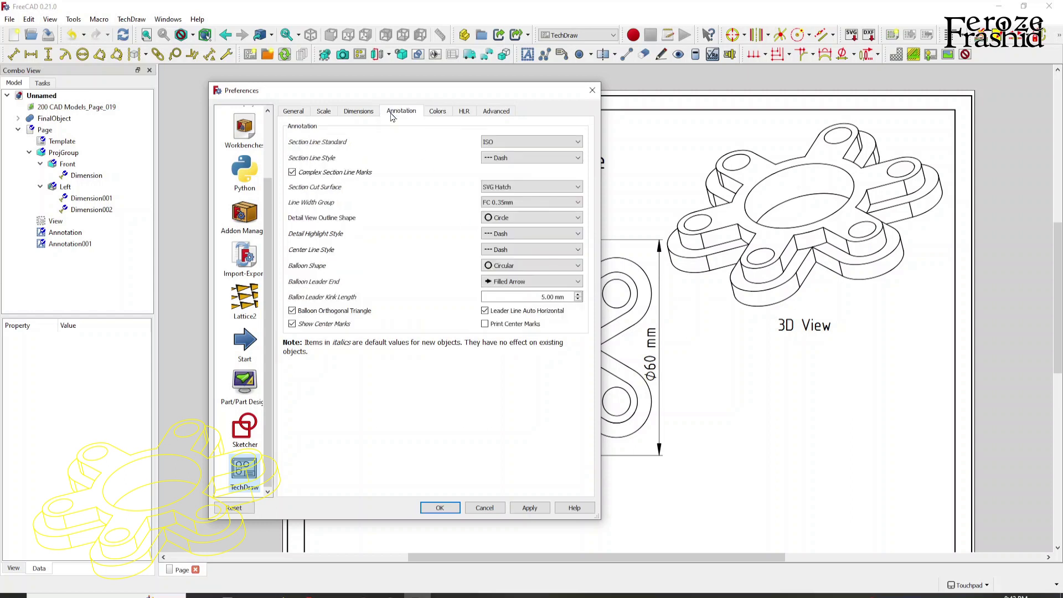
left_click(370, 112)
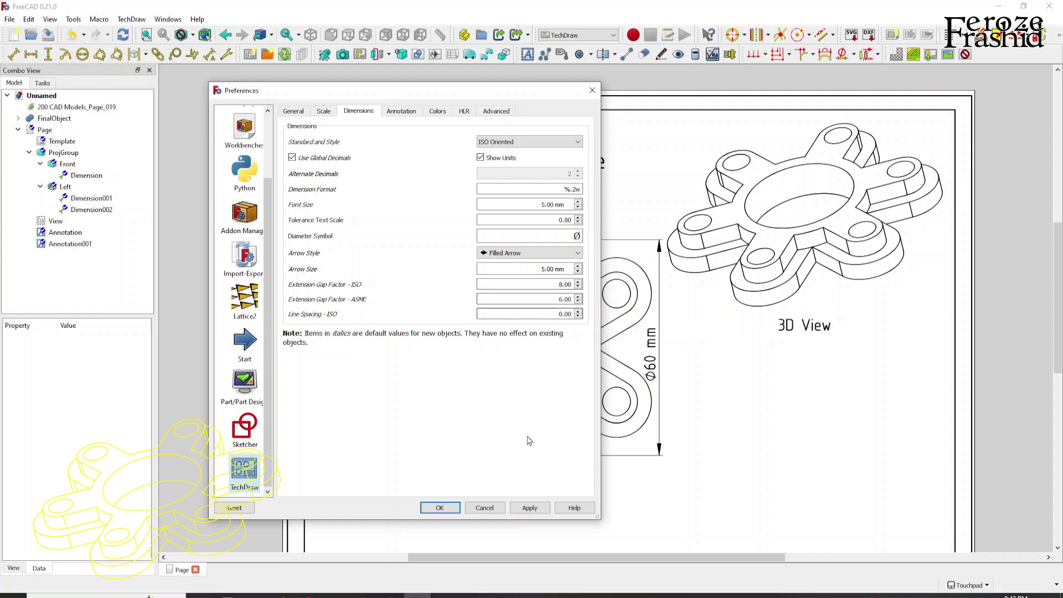
left_click(440, 508)
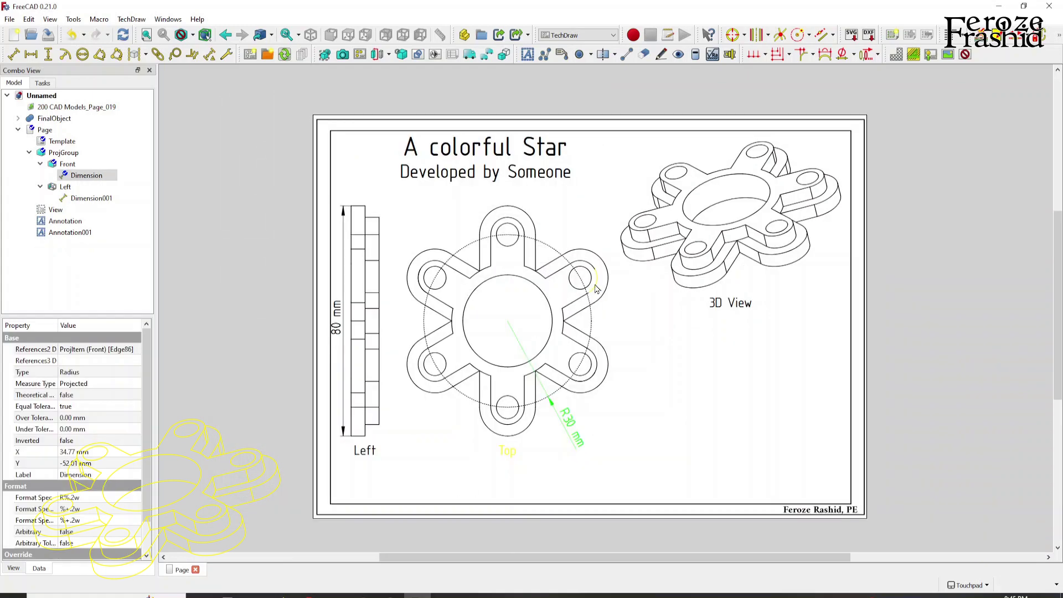